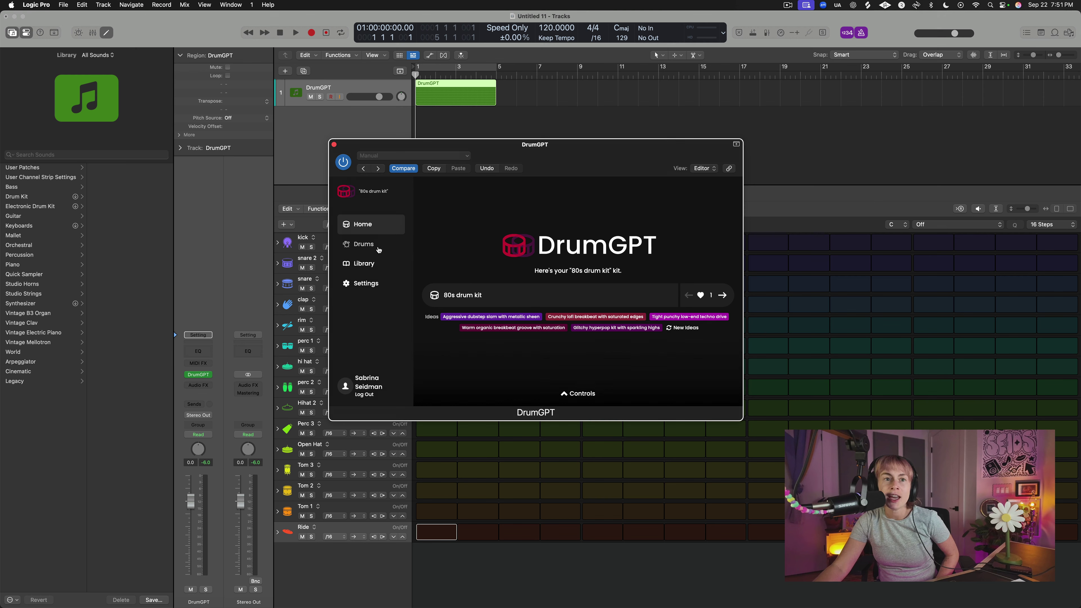
# Step: Open the Drums view of DrumGPT and audition the 80s drum kit's pads from Kick through Ride
pyautogui.click(364, 243)
pyautogui.click(429, 386)
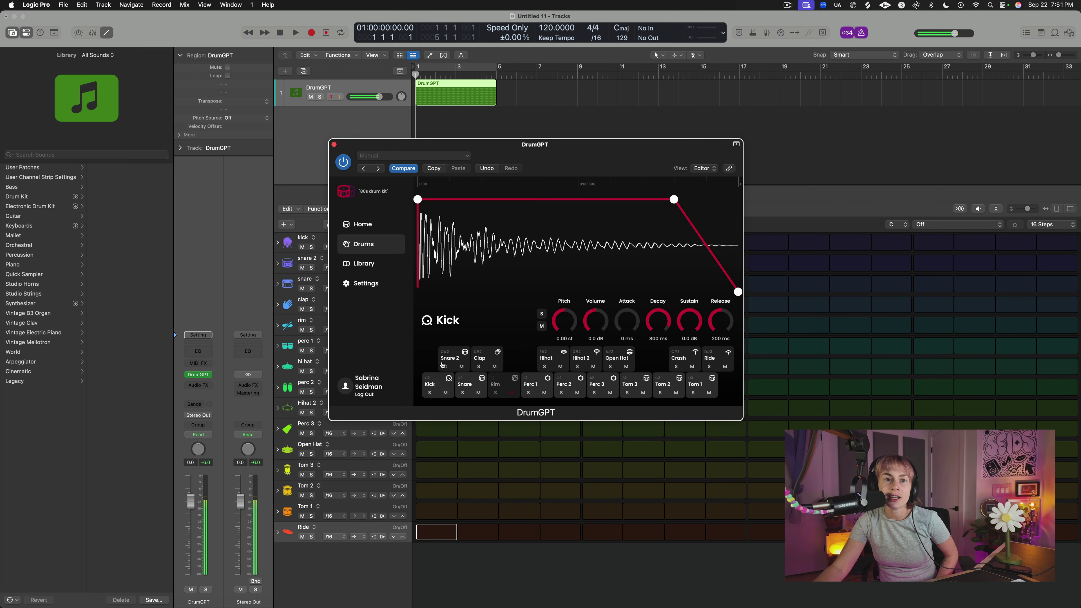
pyautogui.click(448, 357)
pyautogui.click(466, 385)
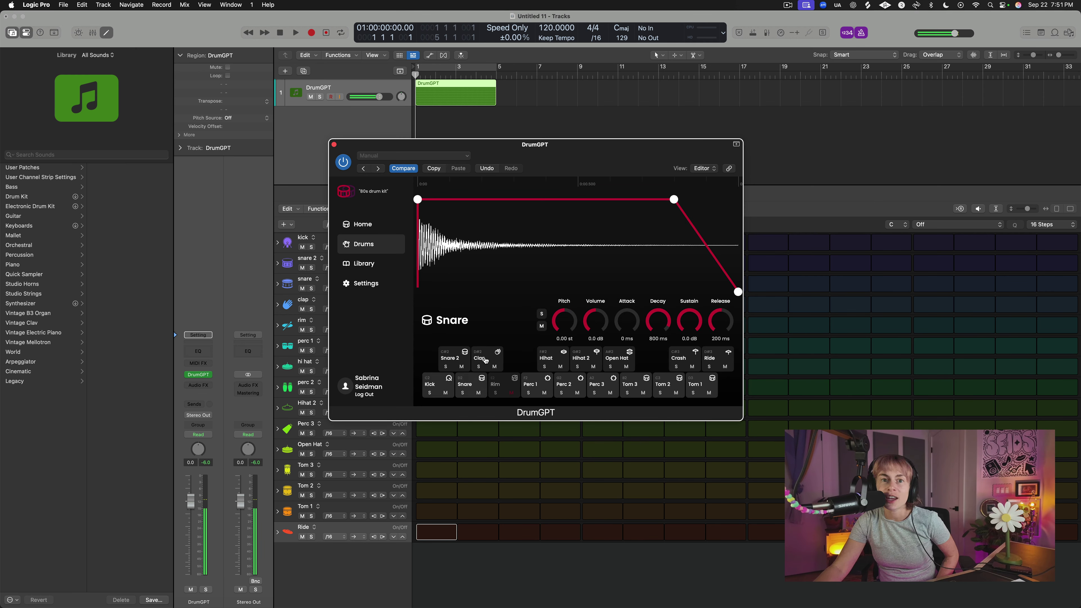
pyautogui.click(486, 361)
pyautogui.click(496, 382)
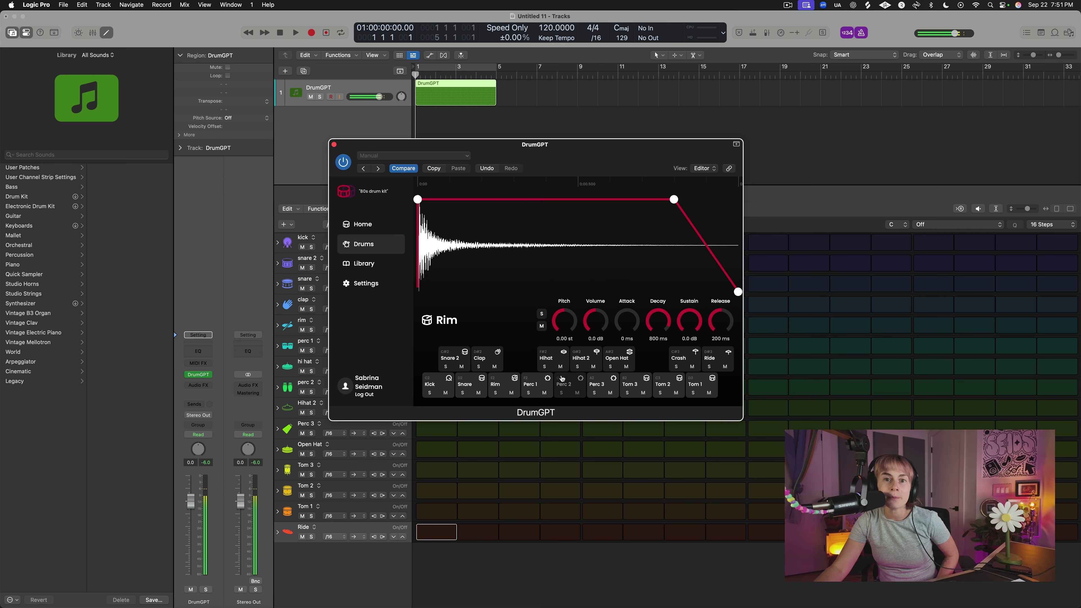
pyautogui.click(533, 379)
pyautogui.click(552, 358)
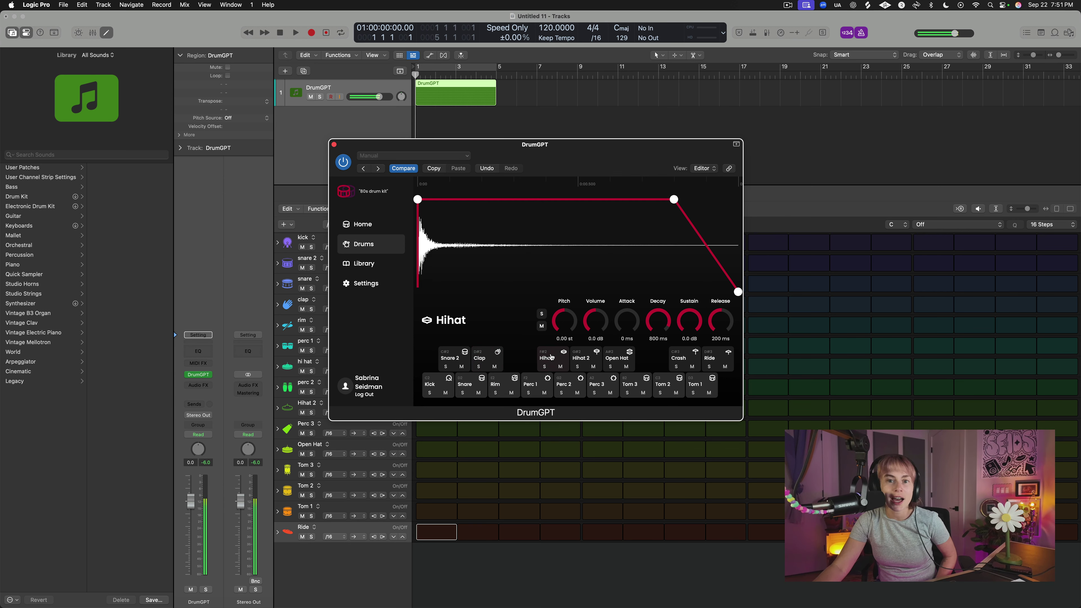
pyautogui.click(570, 388)
pyautogui.click(585, 358)
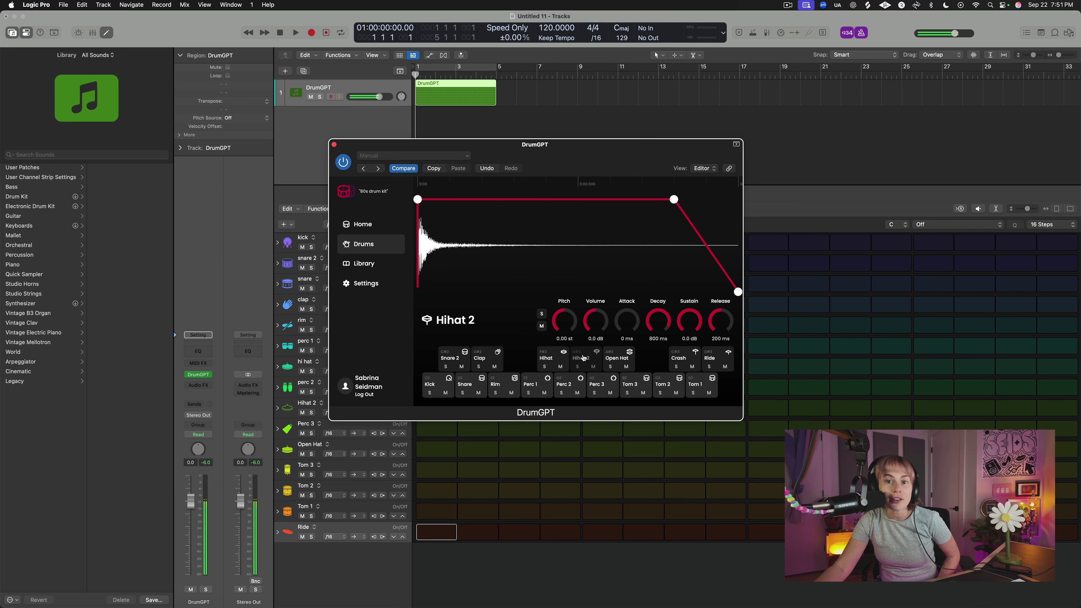
pyautogui.click(603, 385)
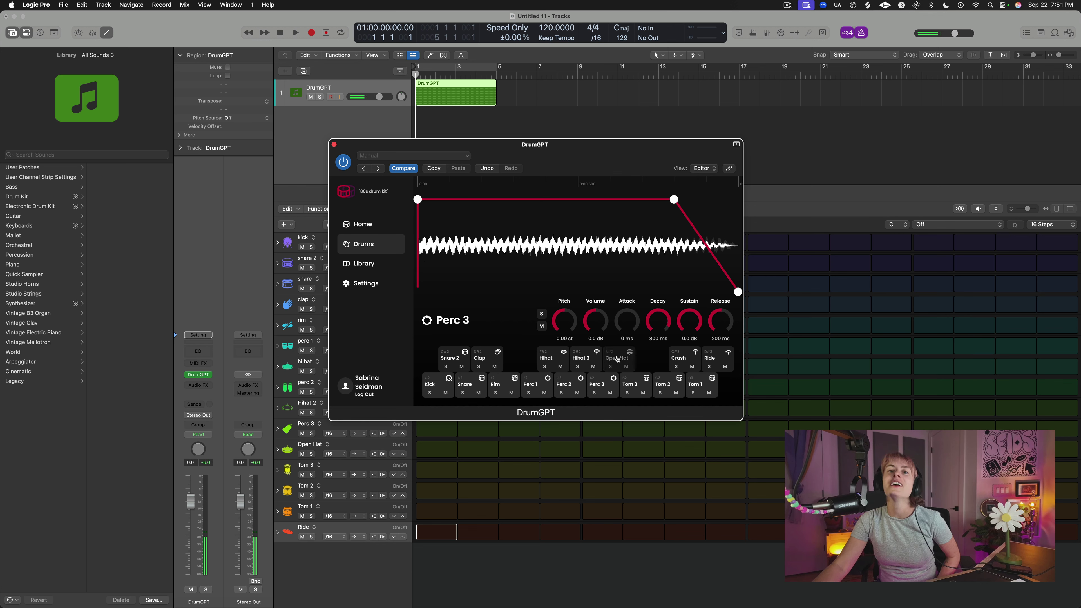
pyautogui.click(617, 359)
pyautogui.click(632, 381)
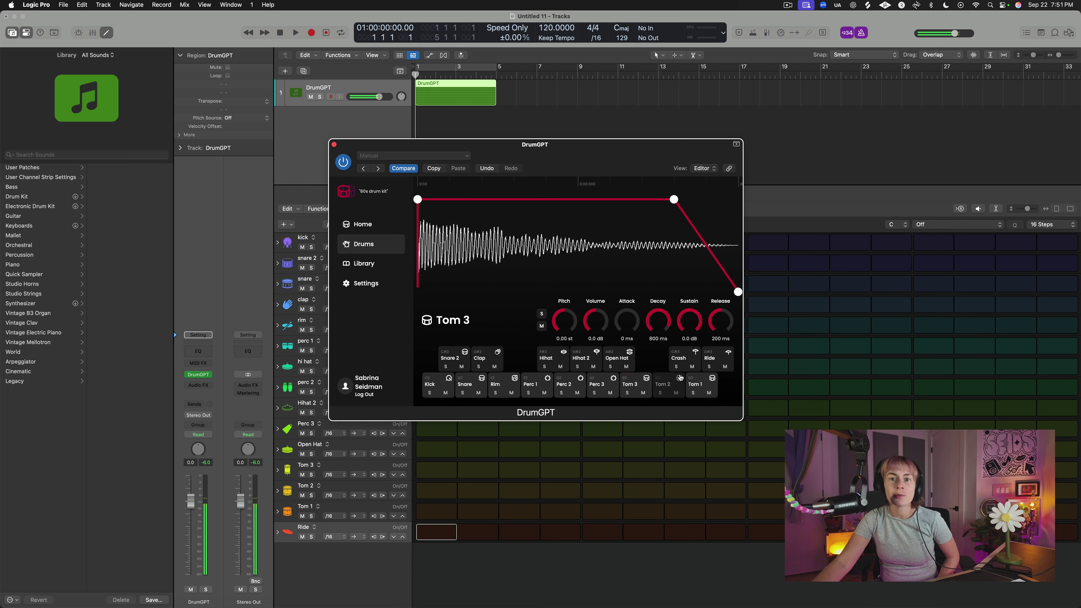
pyautogui.click(662, 383)
pyautogui.click(701, 383)
pyautogui.click(682, 359)
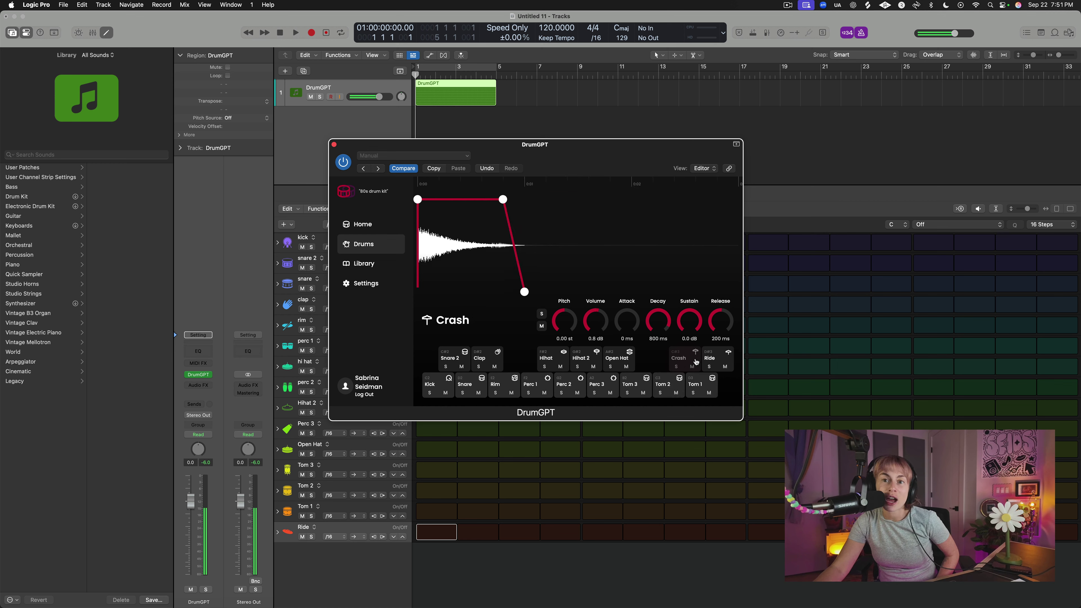
pyautogui.click(719, 359)
# Step: Load the k pop kit from the DrumGPT library and audition its Kick, Snare 2, Snare and Clap pads
pyautogui.click(364, 263)
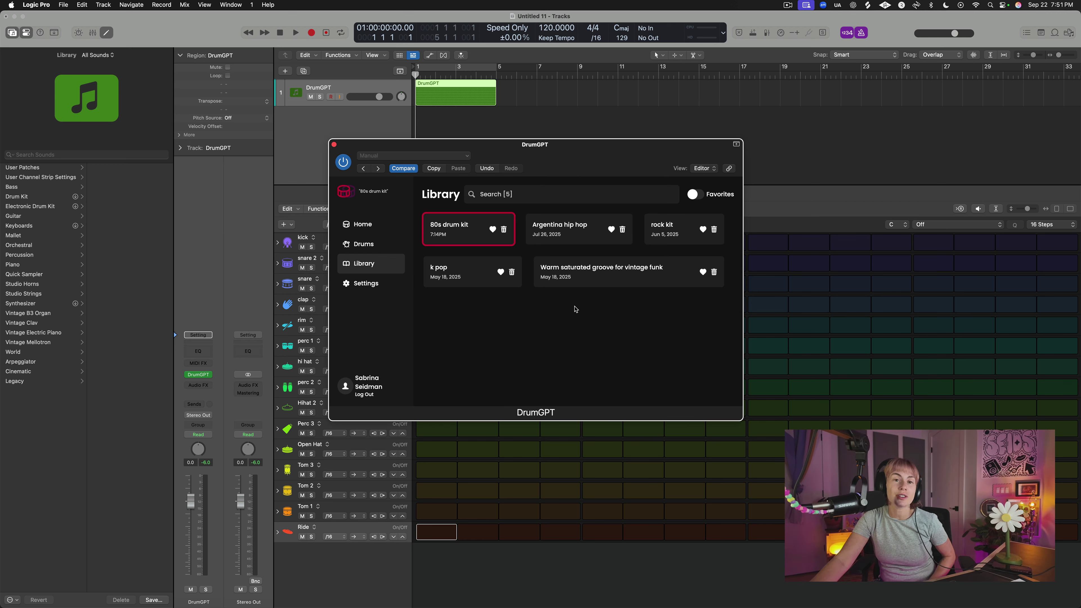
pyautogui.click(463, 273)
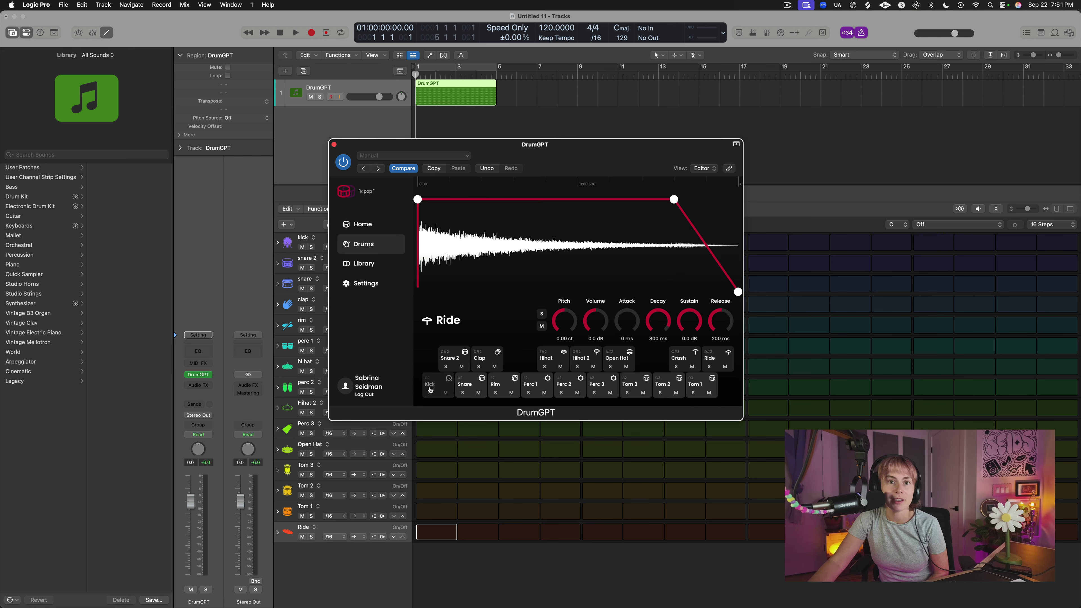
pyautogui.click(430, 390)
pyautogui.click(452, 357)
pyautogui.click(466, 381)
pyautogui.click(481, 359)
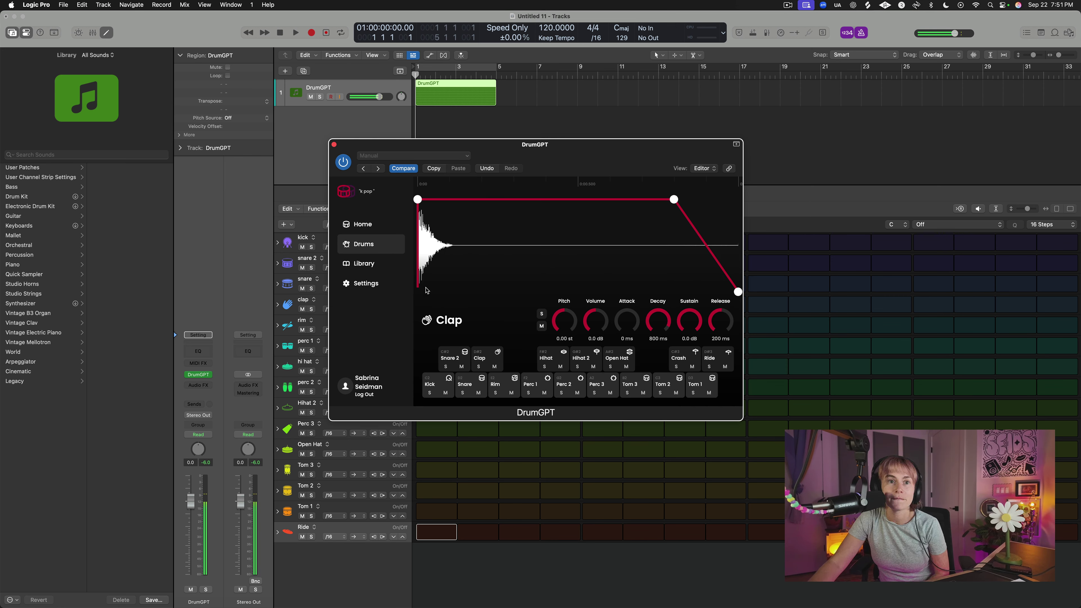
# Step: Return to the DrumGPT home page and request new prompt ideas
pyautogui.click(363, 224)
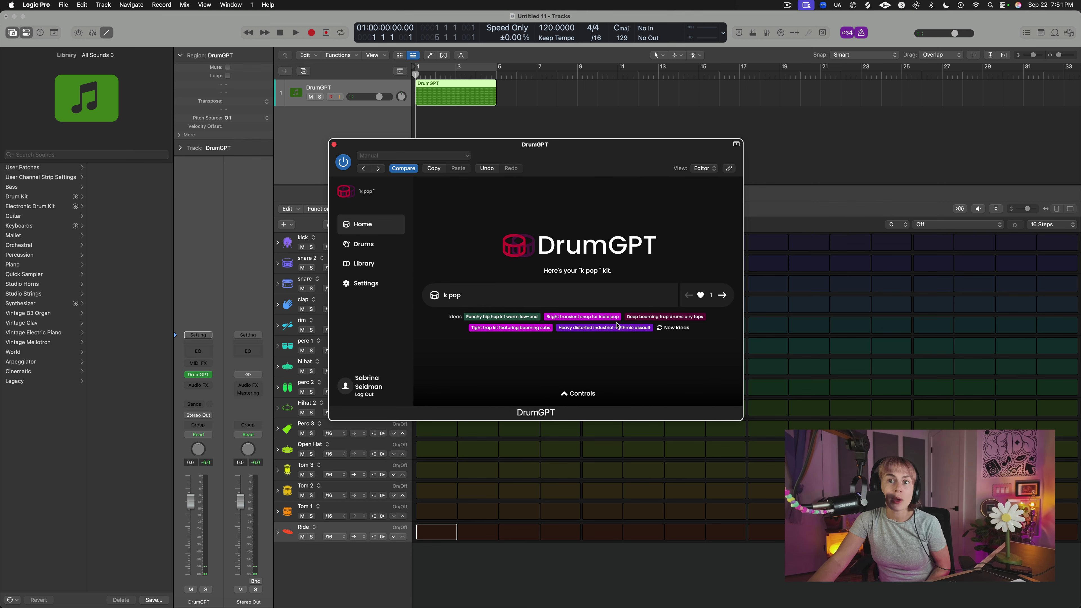
pyautogui.click(674, 331)
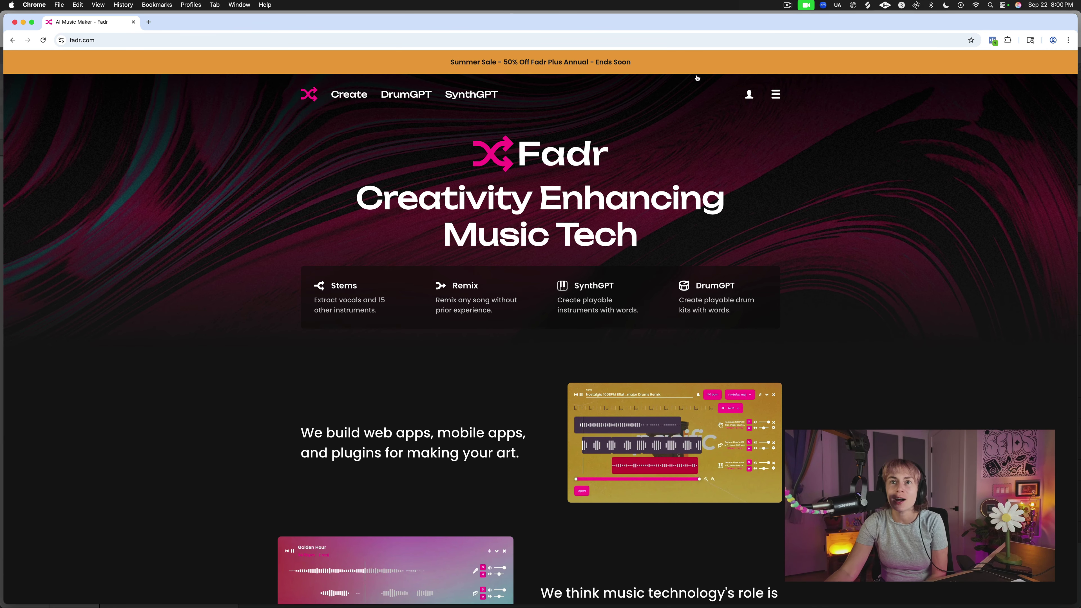
# Step: Open the online DrumGPT page on the Fadr website in Chrome and look over the saved kits under My Kits
pyautogui.click(732, 290)
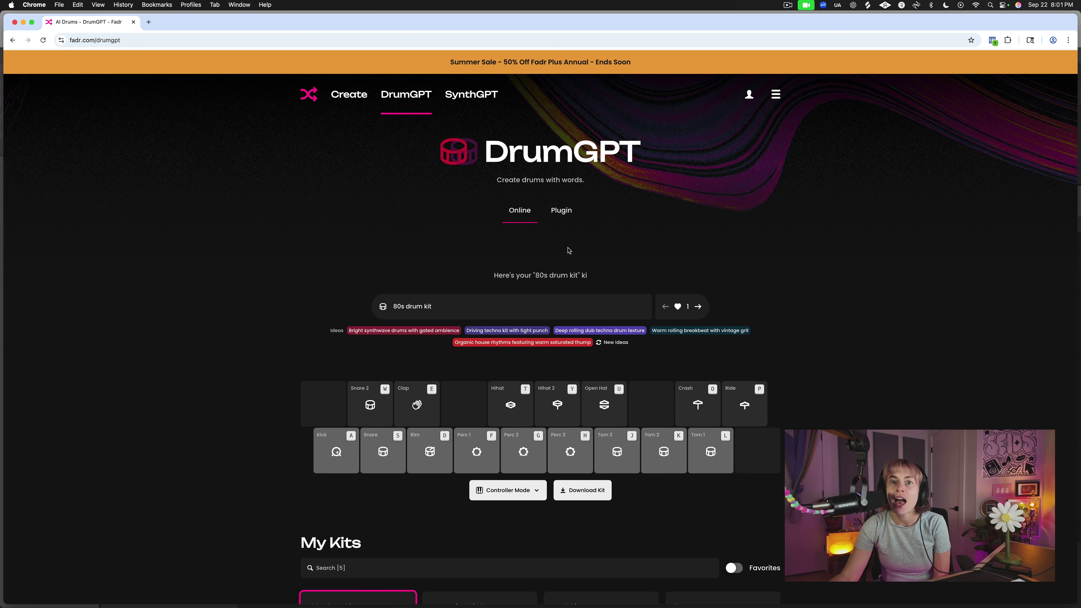
pyautogui.scroll(-6, 379, 337)
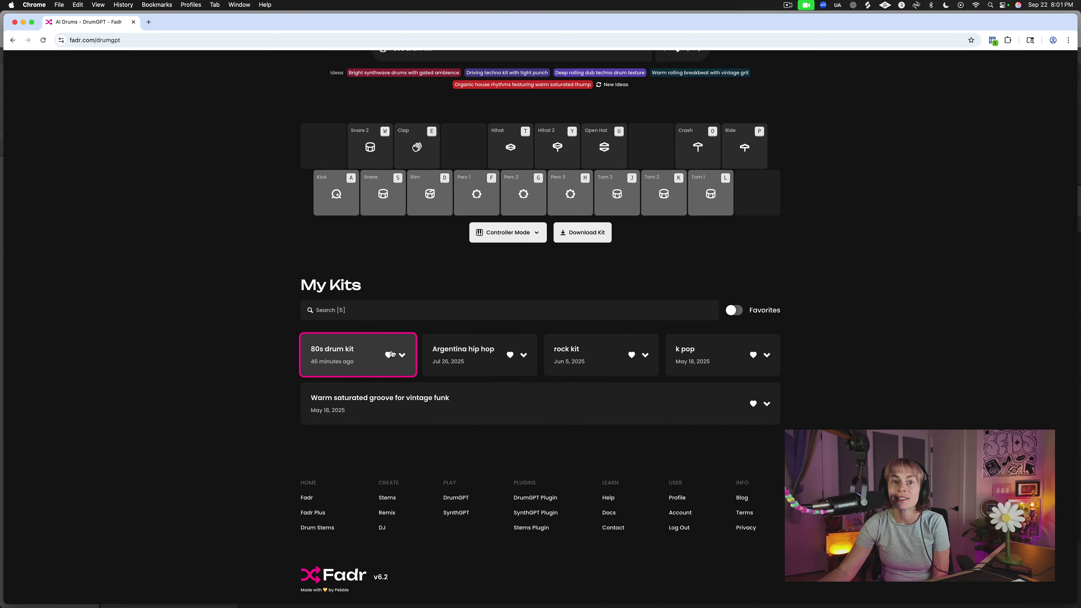
pyautogui.scroll(2, 395, 226)
pyautogui.scroll(2, 396, 226)
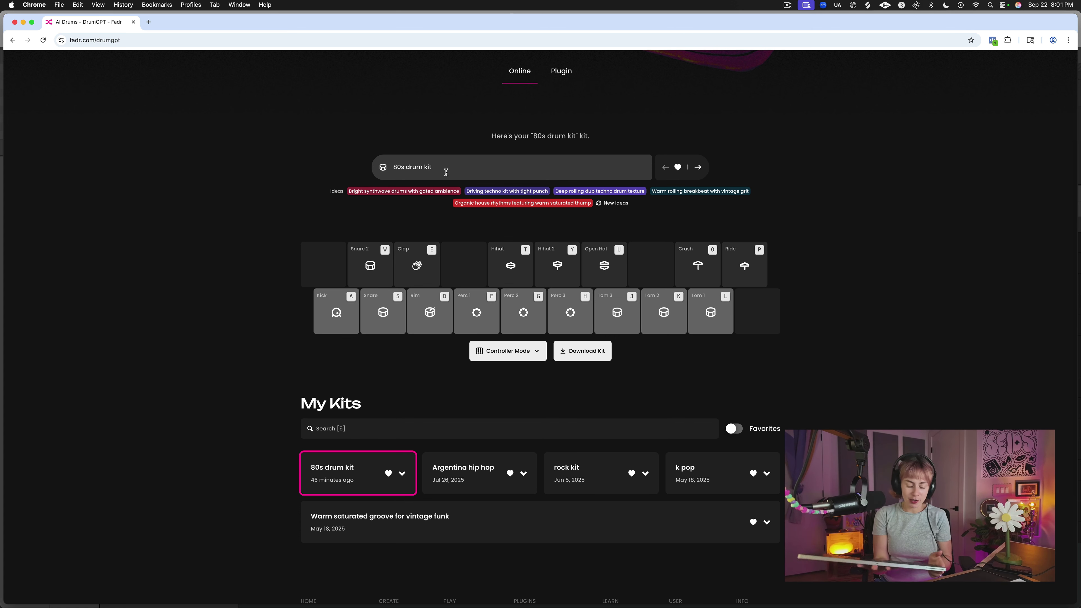
# Step: Play a short kick and snare pattern with the 80s drum kit on the online DrumGPT pads
pyautogui.press('s')
pyautogui.press('a')
pyautogui.press('a')
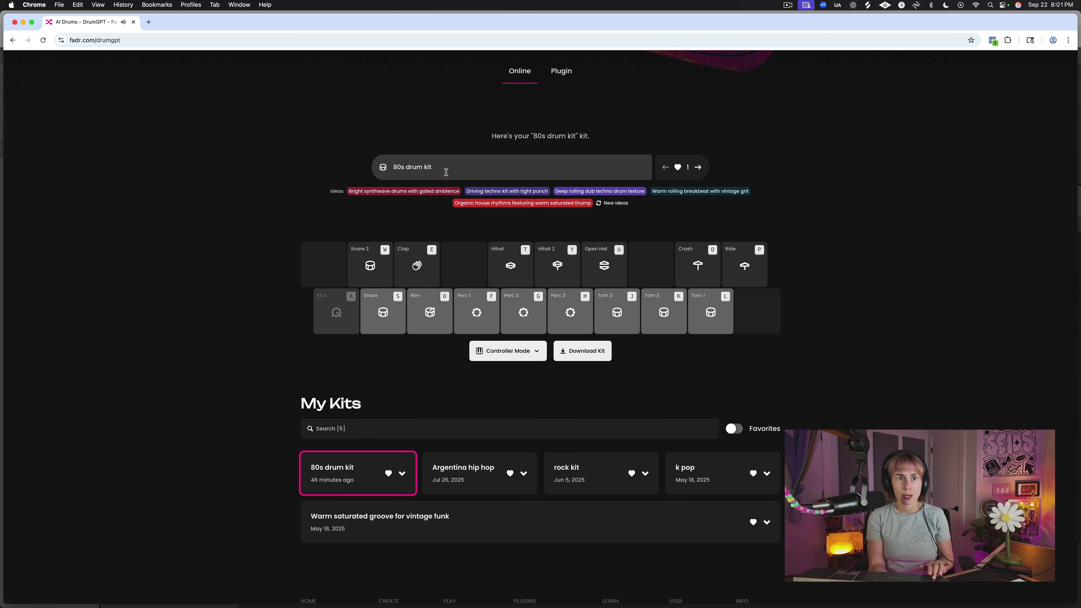
pyautogui.press('s')
pyautogui.press('a')
pyautogui.press('s')
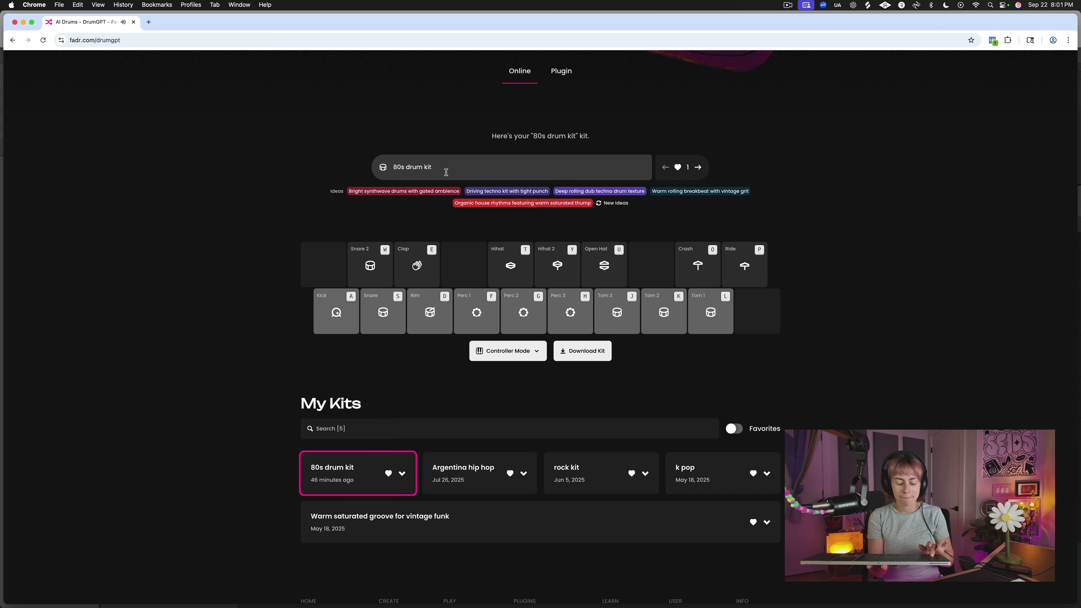
pyautogui.press('s')
pyautogui.press('s')
pyautogui.press('s')
pyautogui.press('s')
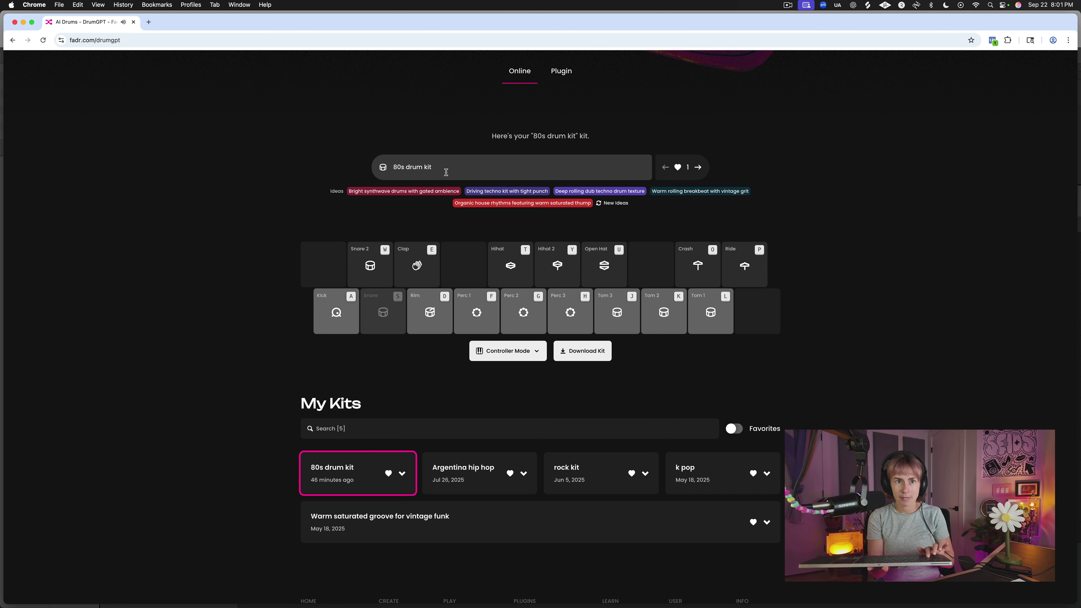
pyautogui.press('s')
pyautogui.press('s')
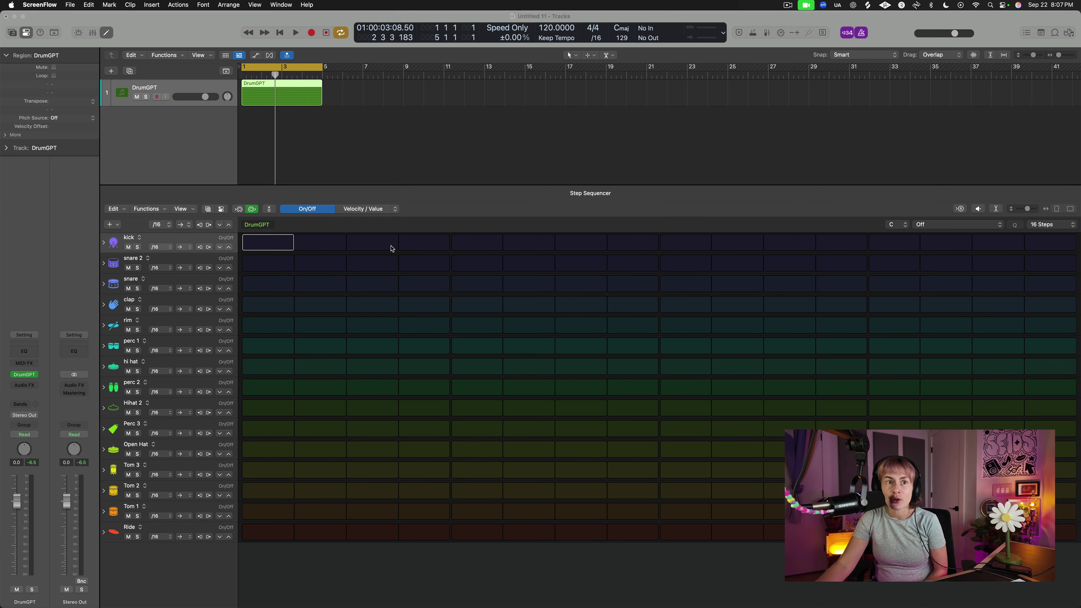
# Step: Switch to Logic Pro, fill all 16 kick steps in the Step Sequencer, and undo the fill
pyautogui.moveTo(269, 244); pyautogui.dragTo(1049, 242)
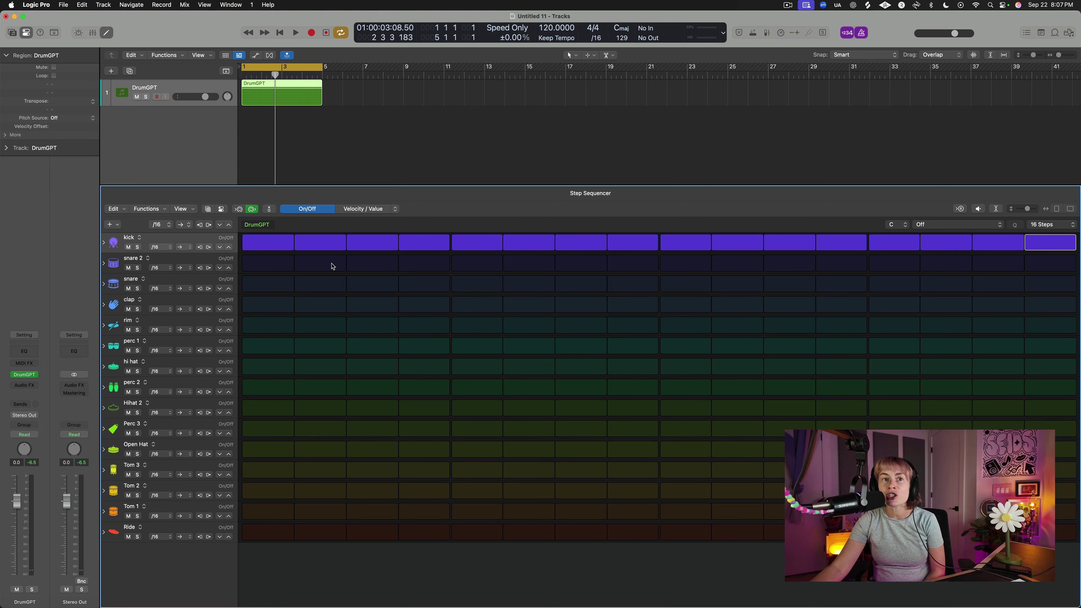
pyautogui.press('super+z')
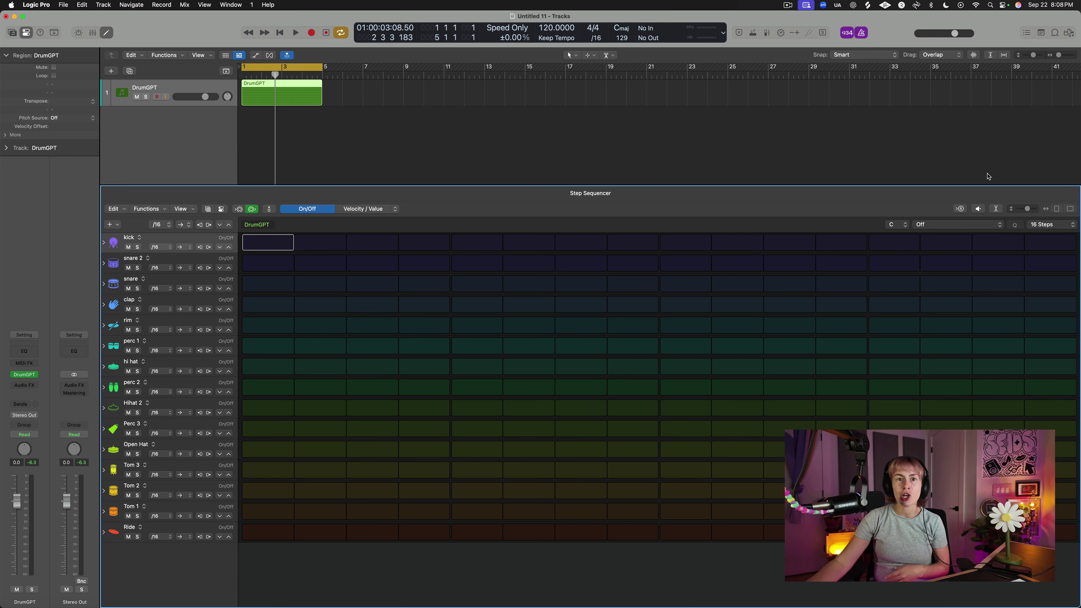
# Step: Program kick hits on steps 1 and 9 and snare 2 hits on steps 5 and 13
pyautogui.click(278, 251)
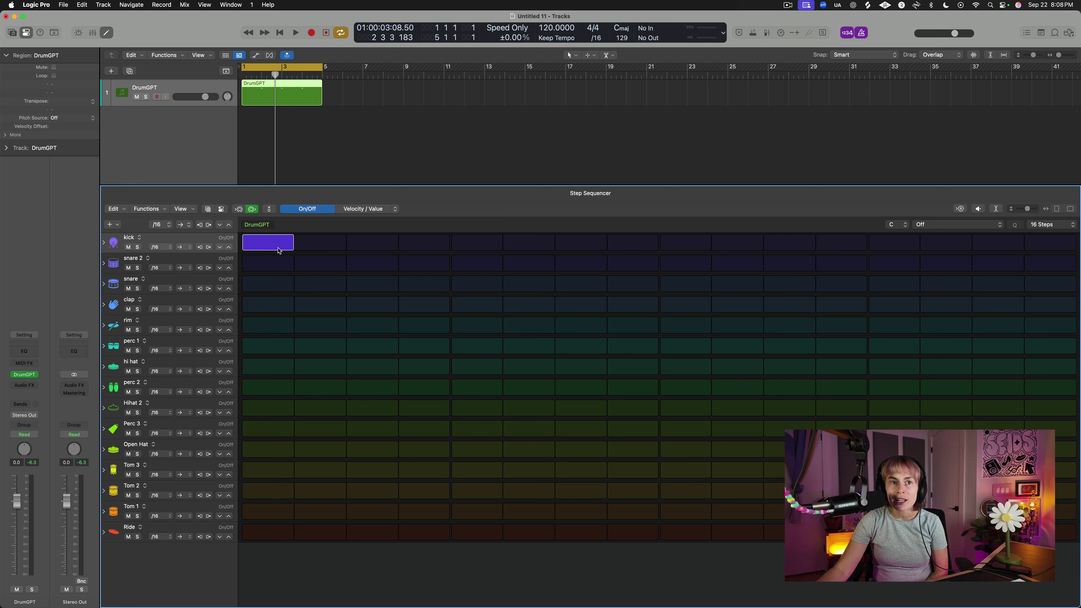
pyautogui.click(695, 248)
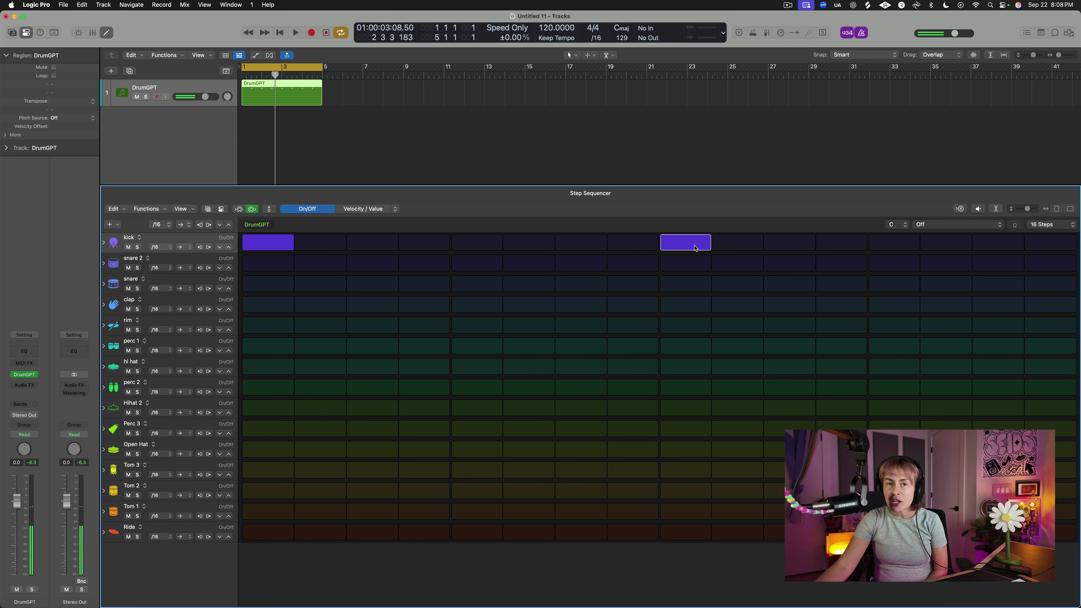
pyautogui.click(475, 268)
pyautogui.click(910, 270)
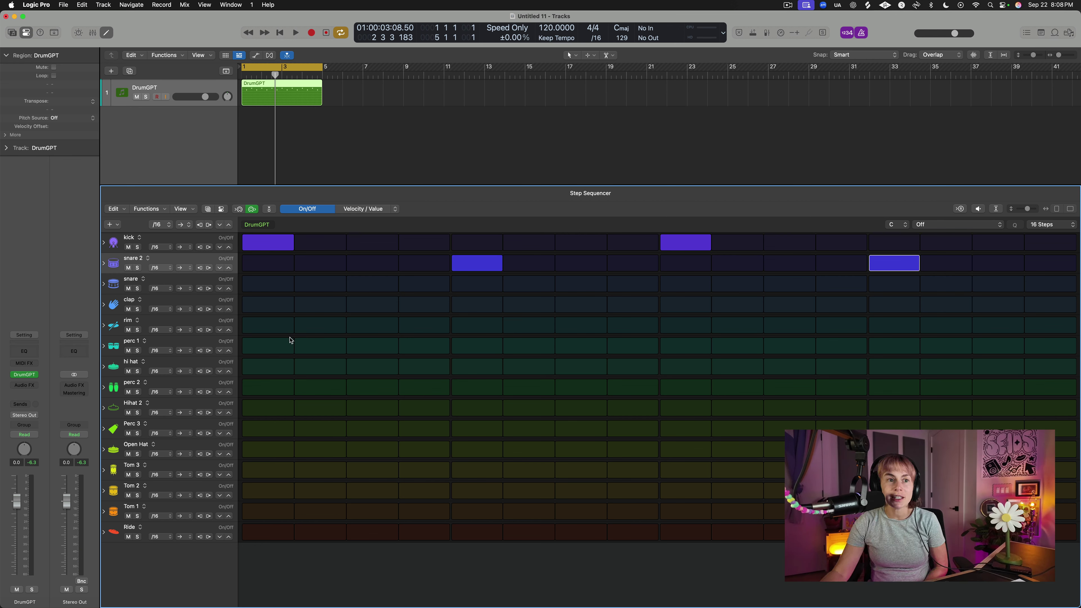
# Step: Add hi hat hits on every odd step from 1 to 15 and play back the pattern
pyautogui.click(263, 369)
pyautogui.click(356, 370)
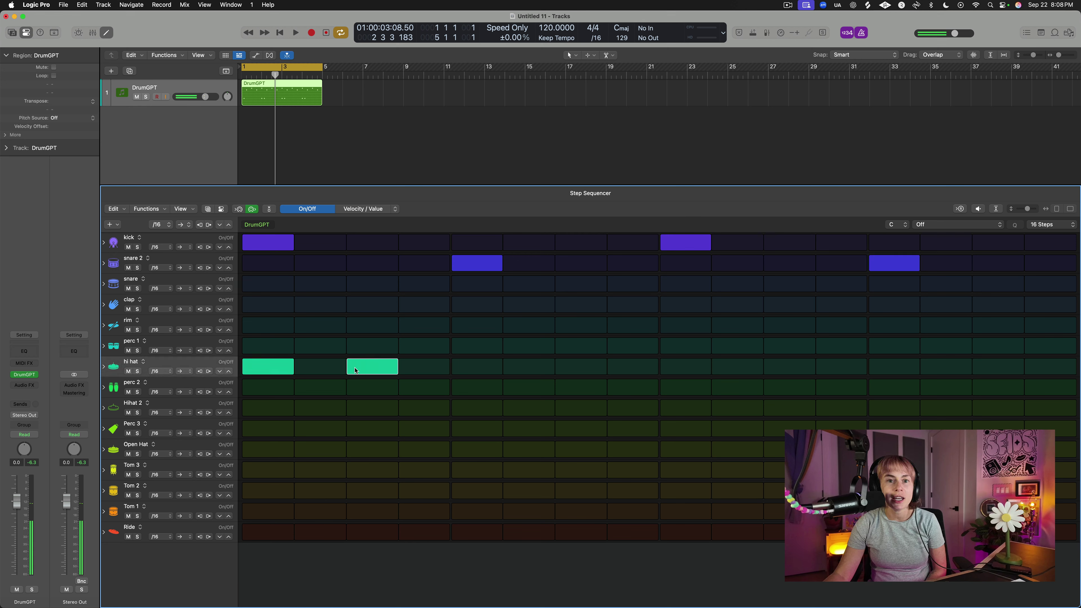
pyautogui.click(482, 372)
pyautogui.click(581, 367)
pyautogui.click(685, 368)
pyautogui.click(790, 367)
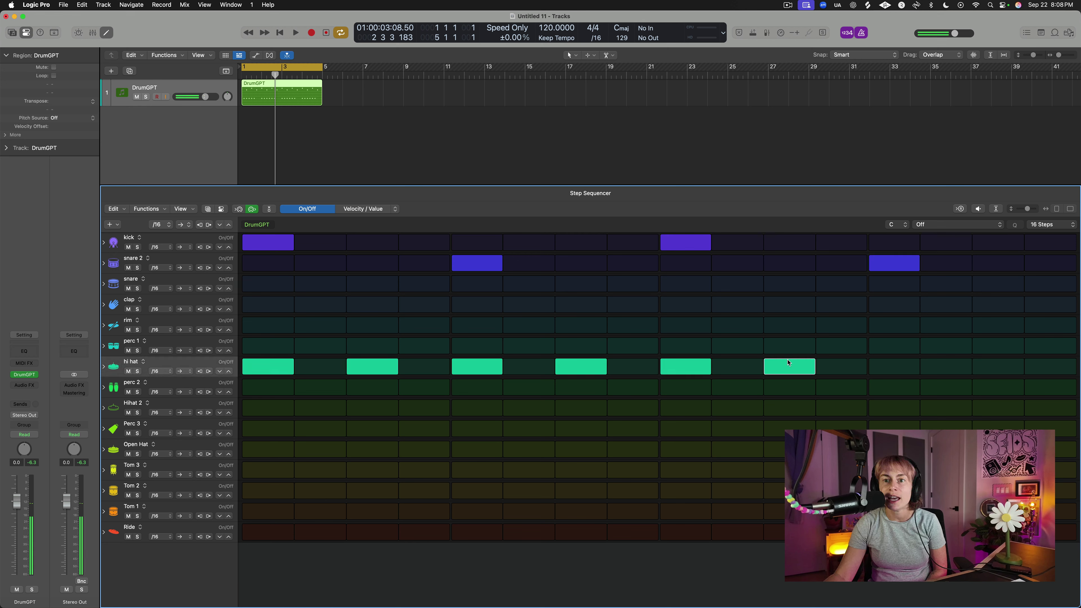
pyautogui.click(887, 367)
pyautogui.click(997, 370)
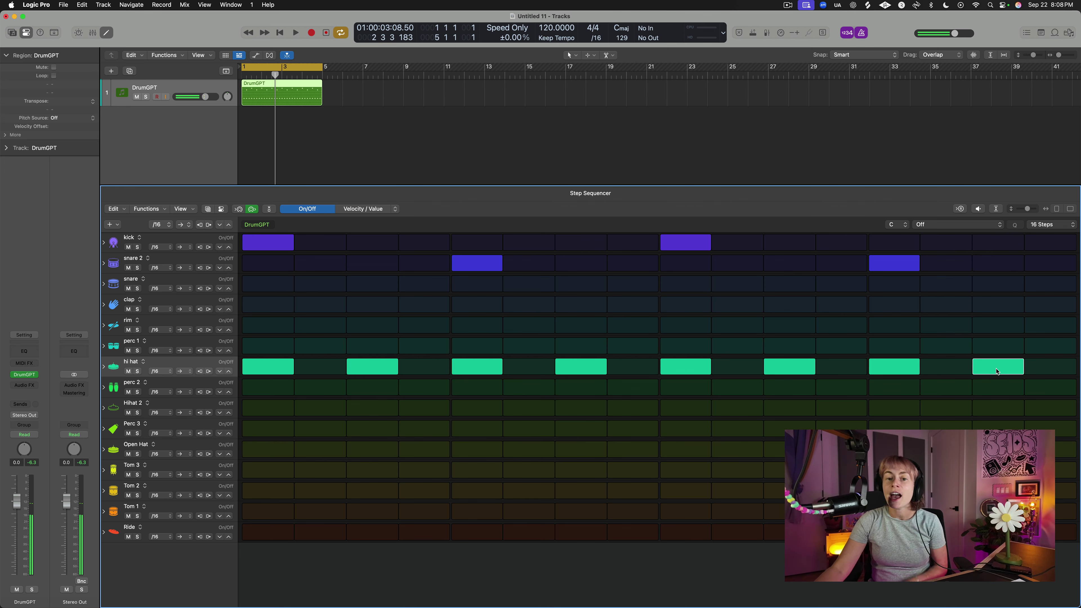
pyautogui.click(295, 32)
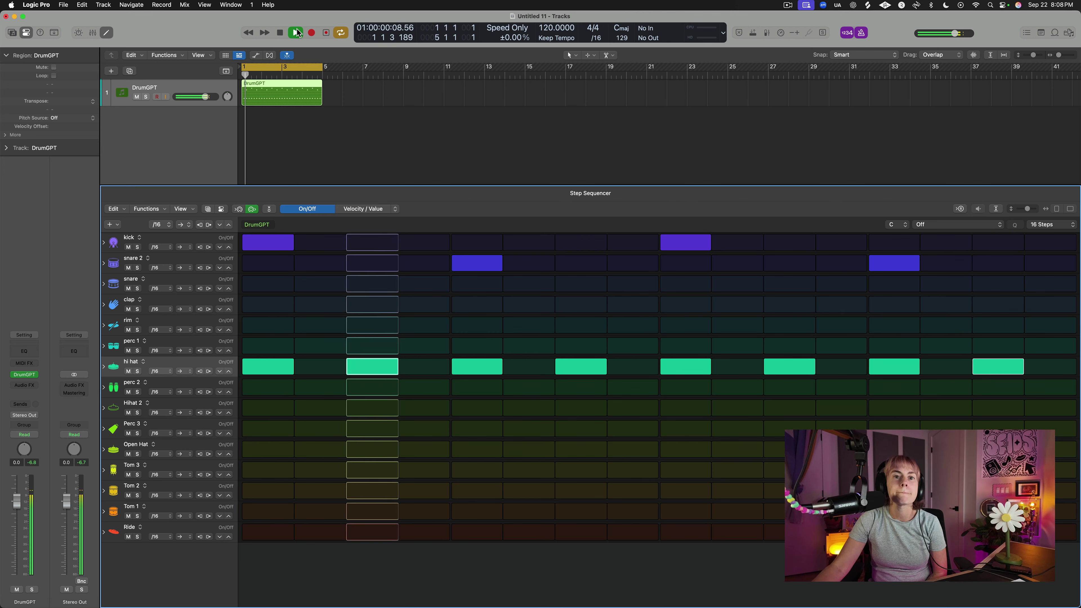
pyautogui.click(281, 34)
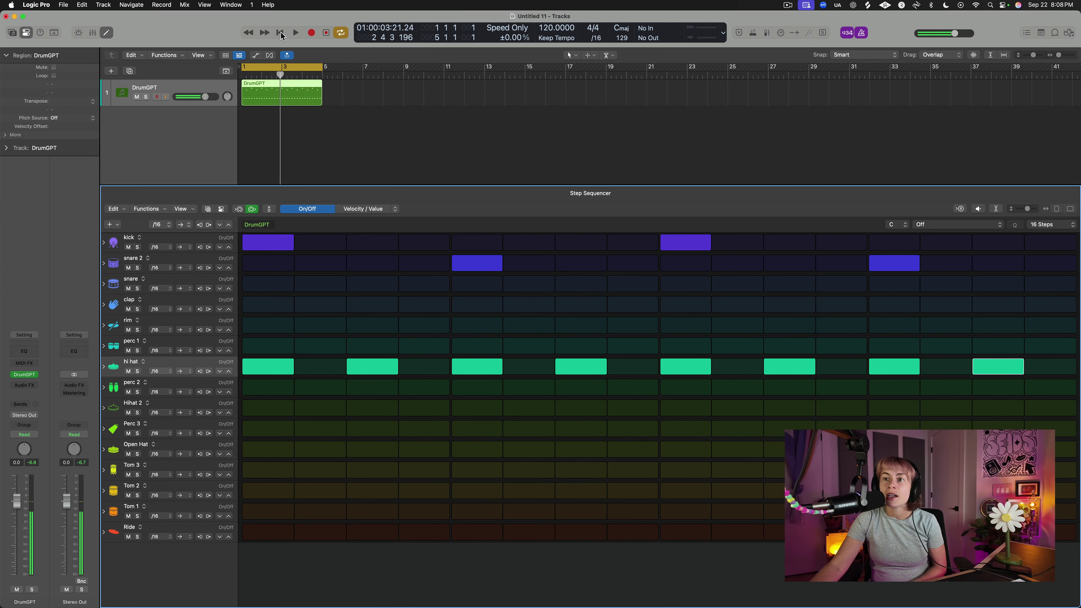
# Step: Replace the hi hat hit on step 15 with an Open Hat hit and play back the pattern
pyautogui.click(1008, 373)
pyautogui.click(1008, 408)
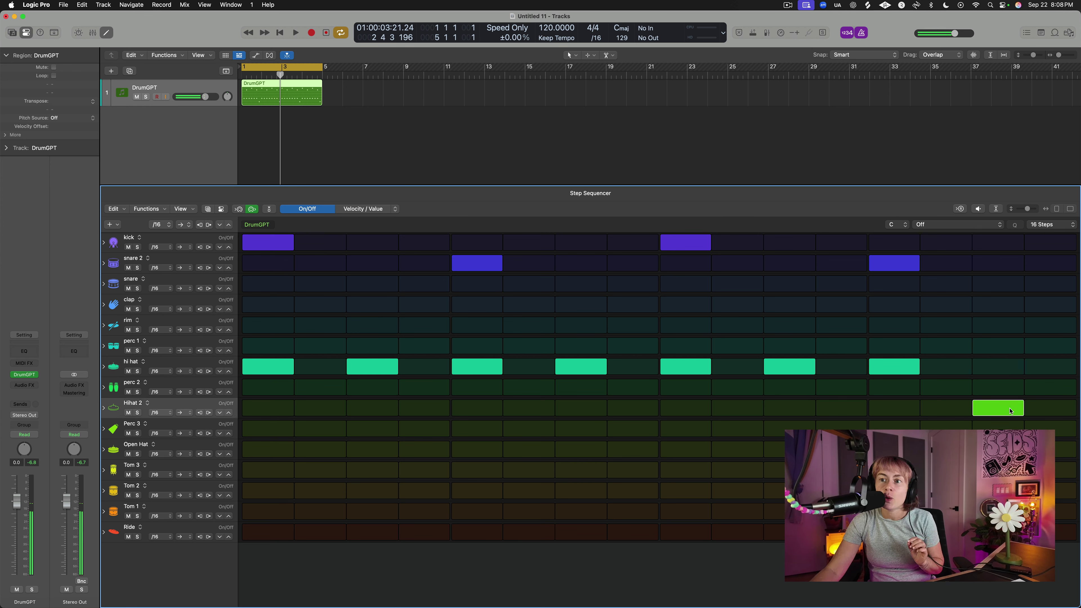
pyautogui.click(1008, 408)
pyautogui.click(998, 450)
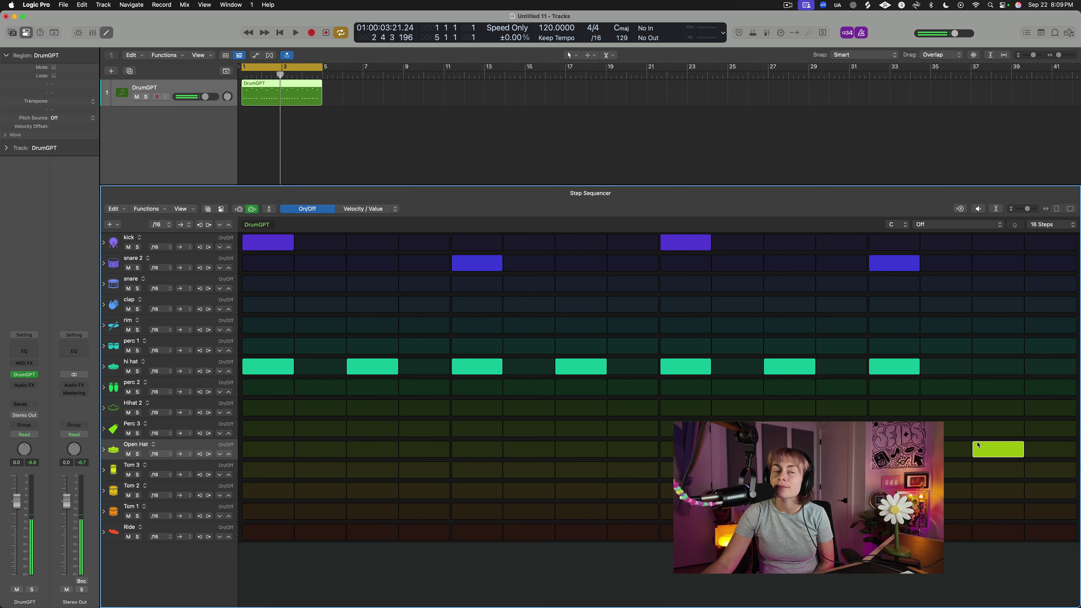
pyautogui.click(297, 33)
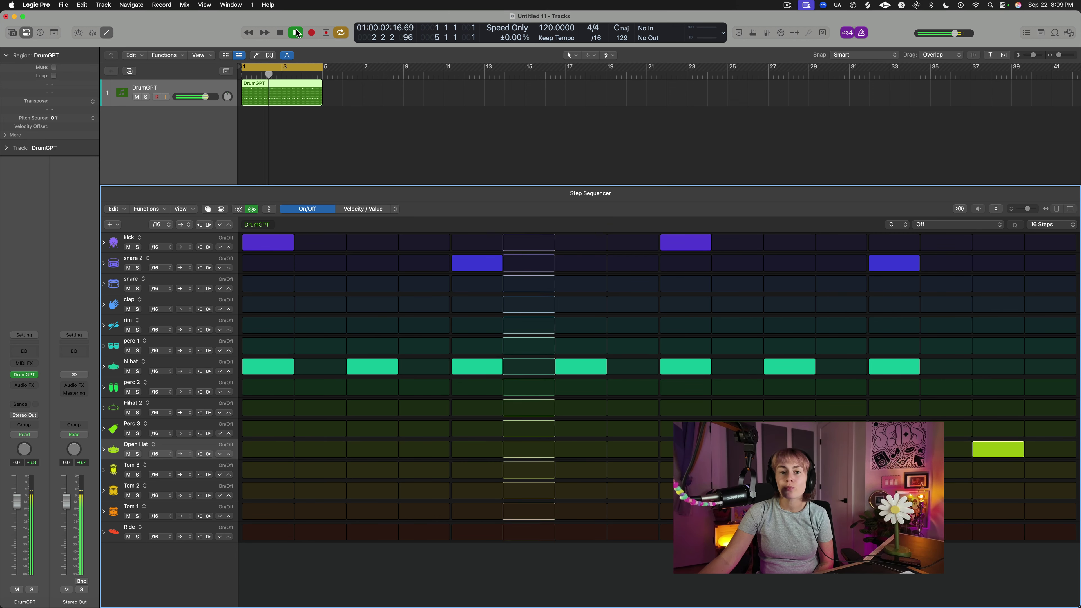
pyautogui.click(280, 34)
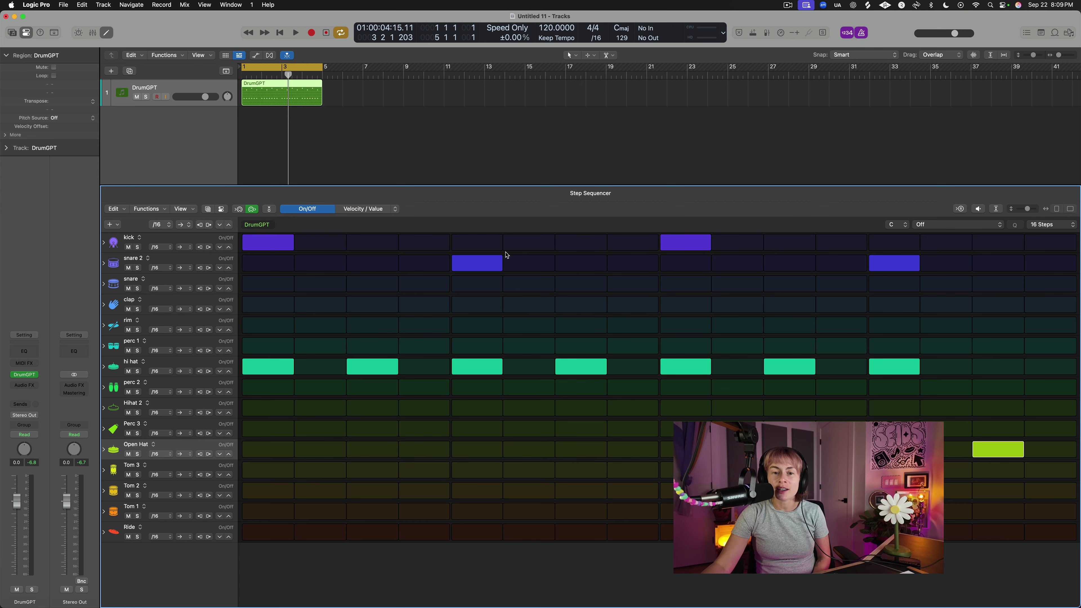
# Step: Add kick hits on steps 5 and 13 and play back the pattern
pyautogui.click(491, 244)
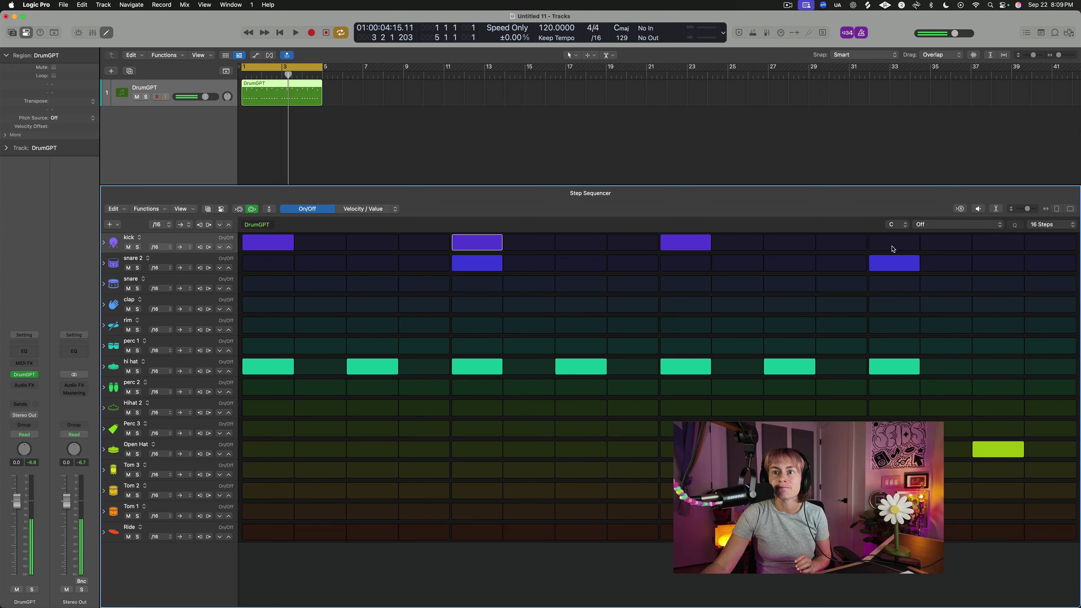
pyautogui.click(892, 245)
pyautogui.click(296, 32)
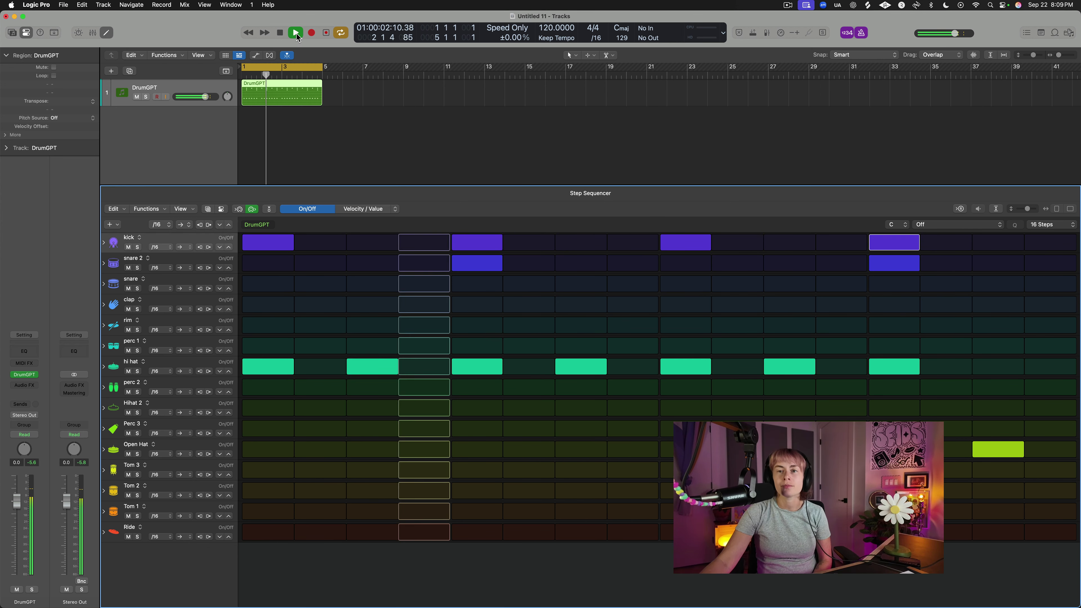
pyautogui.click(280, 36)
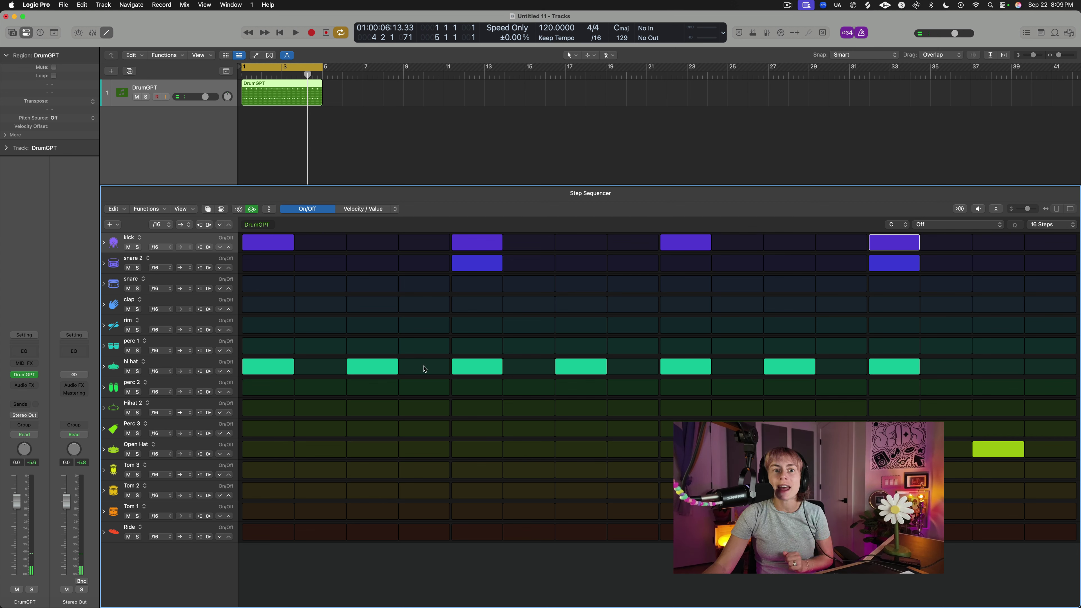
# Step: Try Open Hat hits on steps 2, 4, 6 and 8, play back the pattern, and undo these hits
pyautogui.click(632, 449)
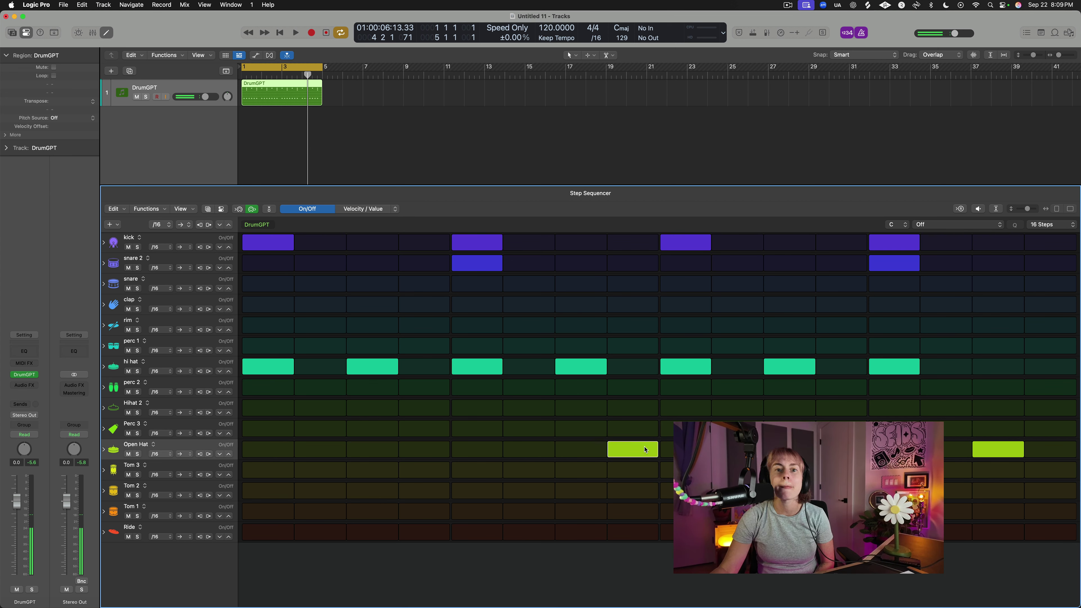
pyautogui.click(529, 450)
pyautogui.click(419, 449)
pyautogui.click(306, 451)
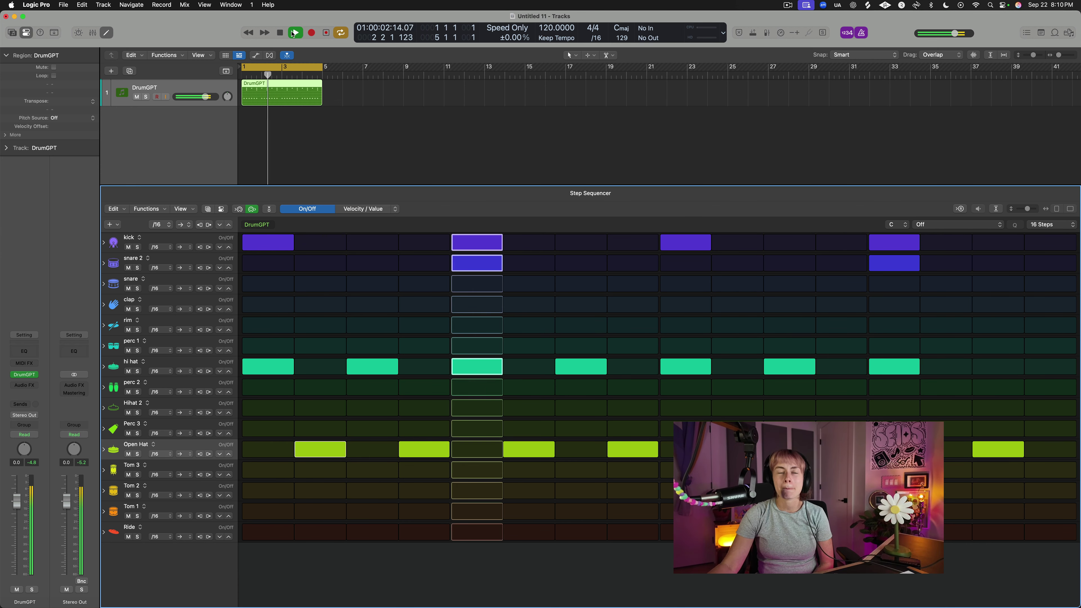
pyautogui.press('space')
pyautogui.press('super+z')
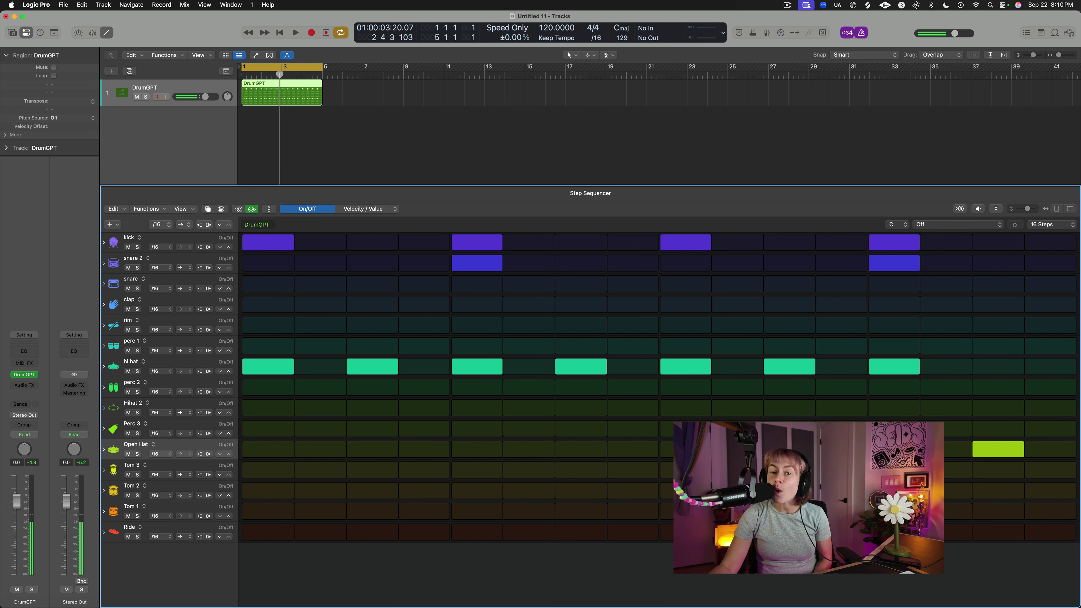
# Step: Rework the hi hat row to hits on steps 1, 2, 4, 5, 7, 8, 9, 11, 12, 13 and 16, and play it back
pyautogui.click(310, 367)
pyautogui.click(422, 368)
pyautogui.click(549, 368)
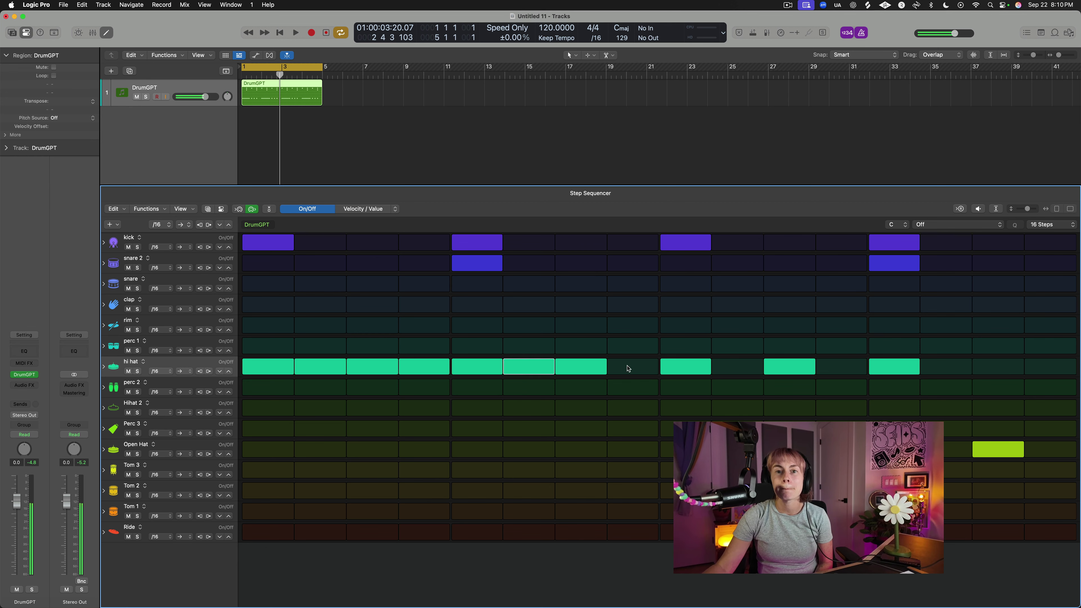
pyautogui.click(626, 367)
pyautogui.click(526, 366)
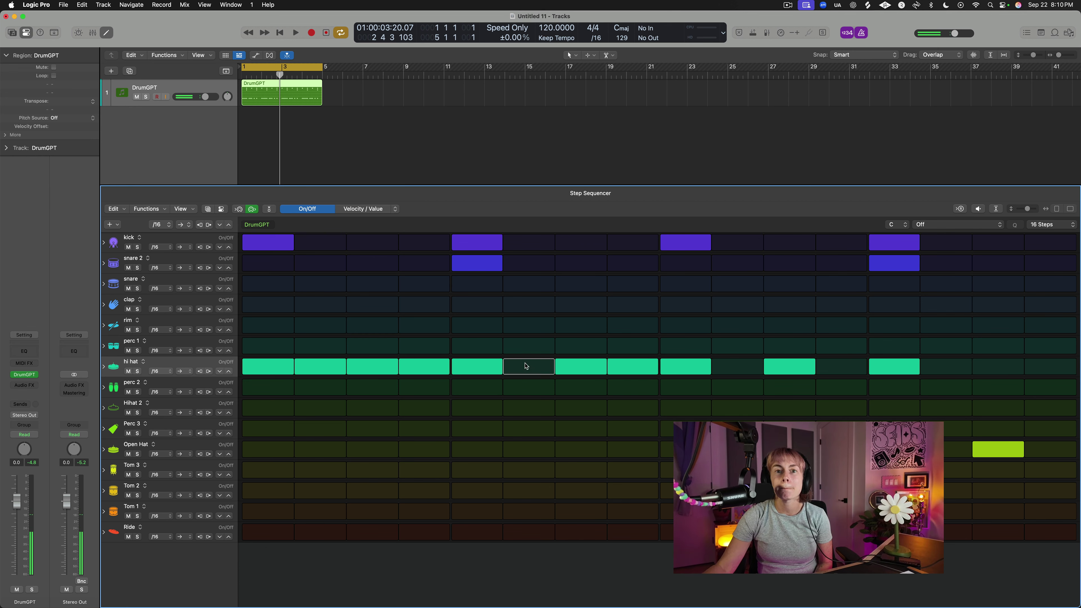
pyautogui.click(750, 369)
pyautogui.click(749, 367)
pyautogui.click(840, 367)
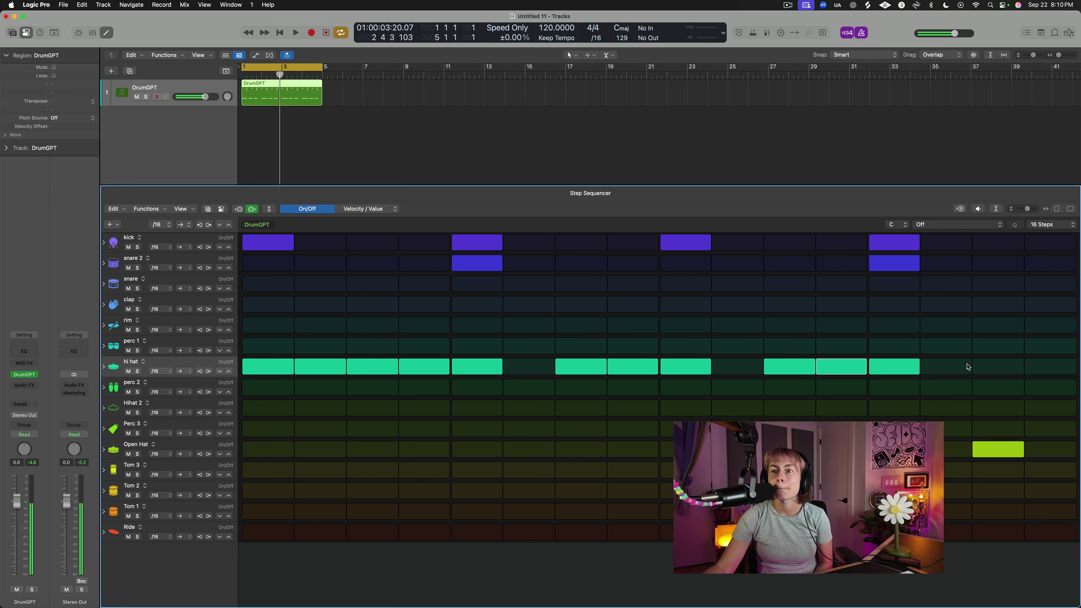
pyautogui.click(1064, 368)
pyautogui.click(379, 365)
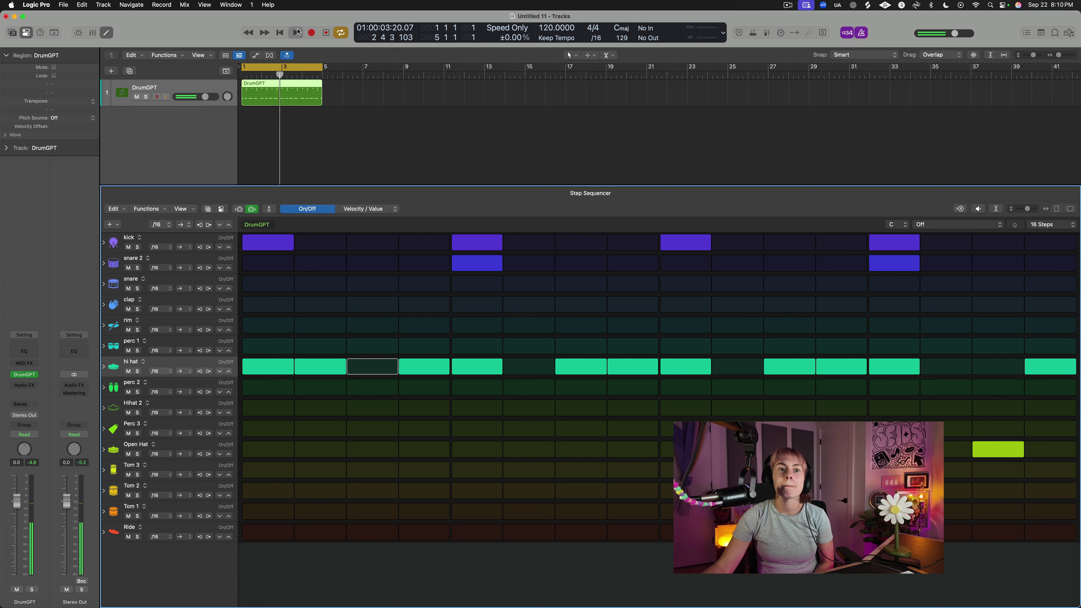
pyautogui.click(296, 32)
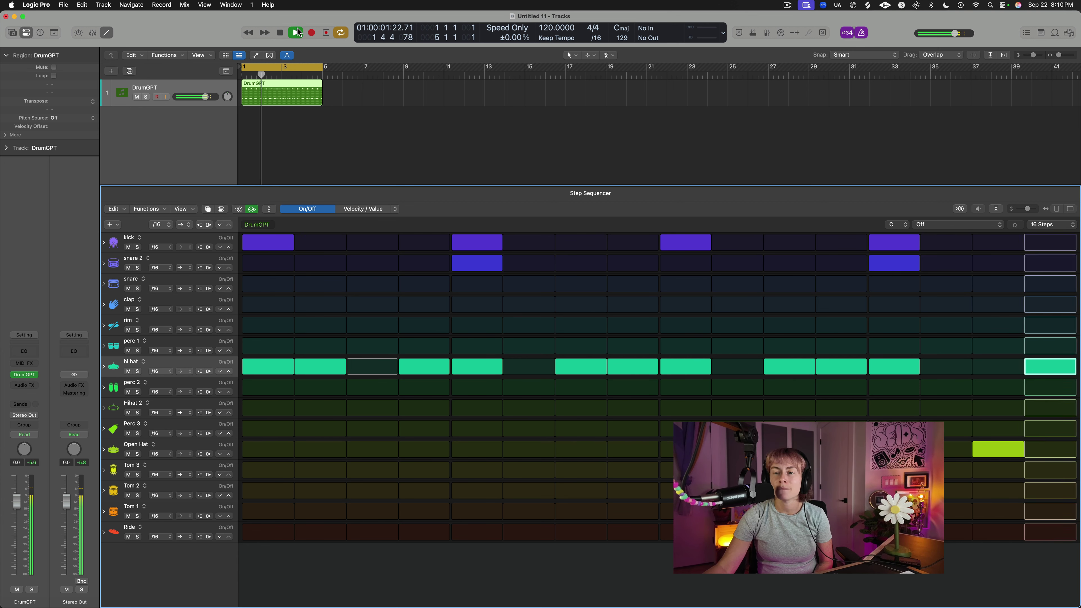
pyautogui.click(281, 34)
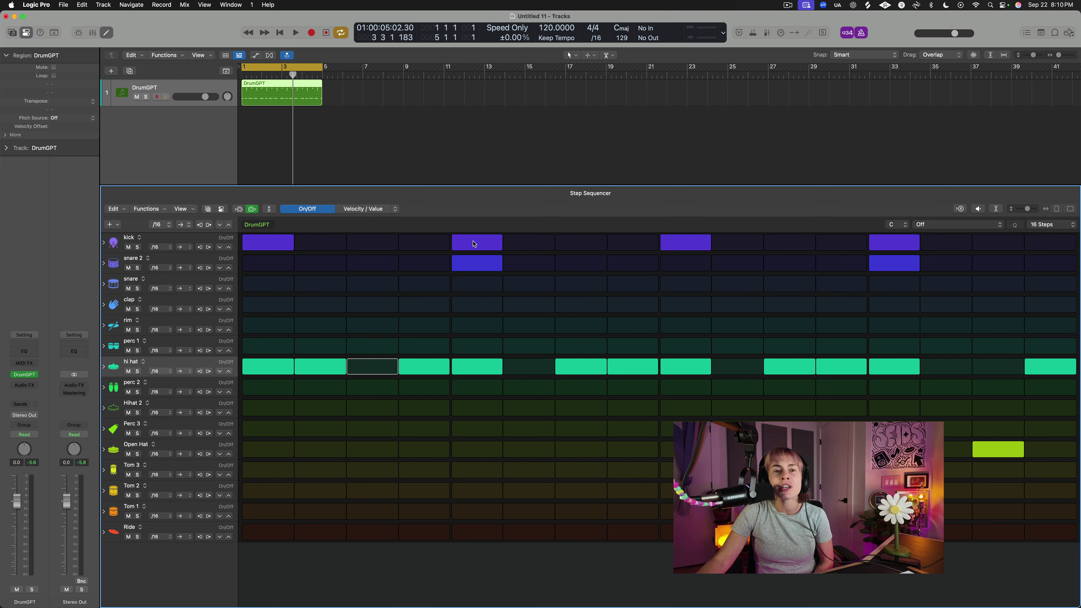
# Step: Rework the kick row to hits on steps 1, 3, 4, 9, 11, 13 and 16, and start playback
pyautogui.click(371, 241)
pyautogui.click(458, 243)
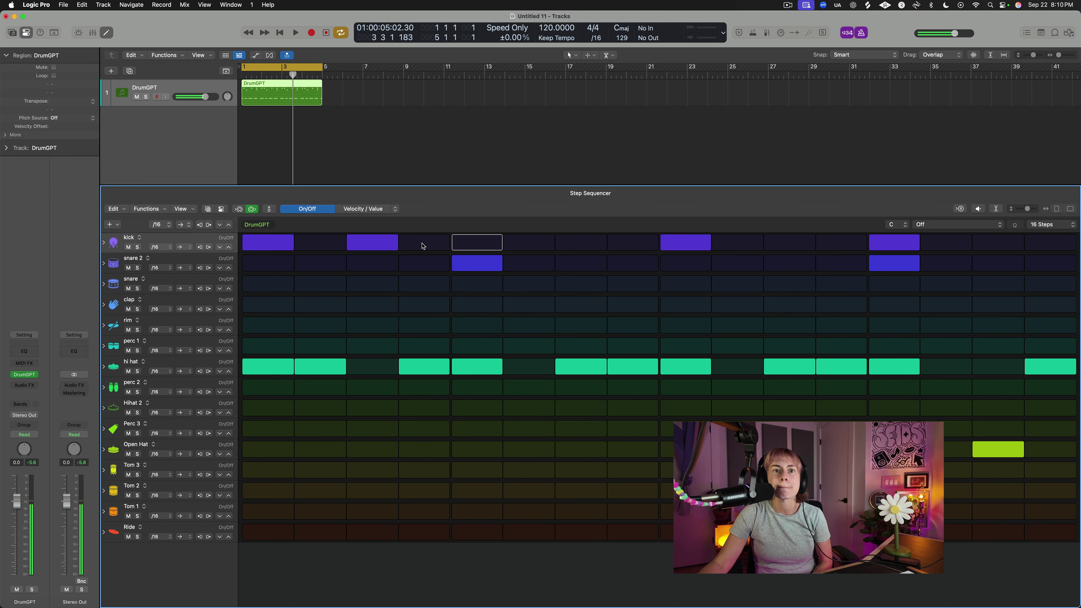
pyautogui.click(423, 246)
pyautogui.click(841, 244)
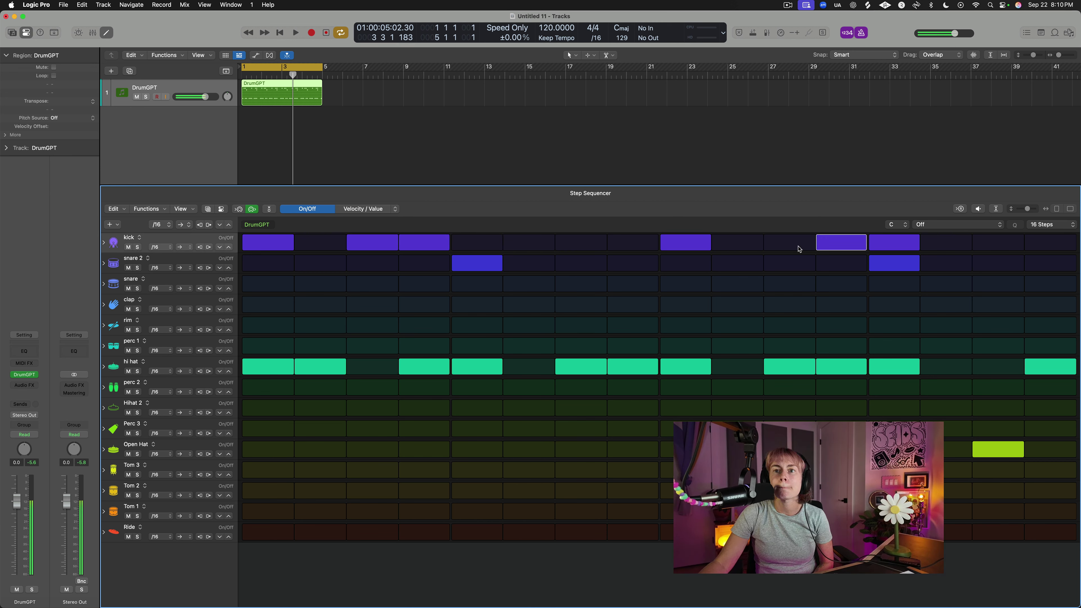
pyautogui.click(793, 243)
pyautogui.click(786, 241)
pyautogui.click(853, 246)
pyautogui.click(799, 245)
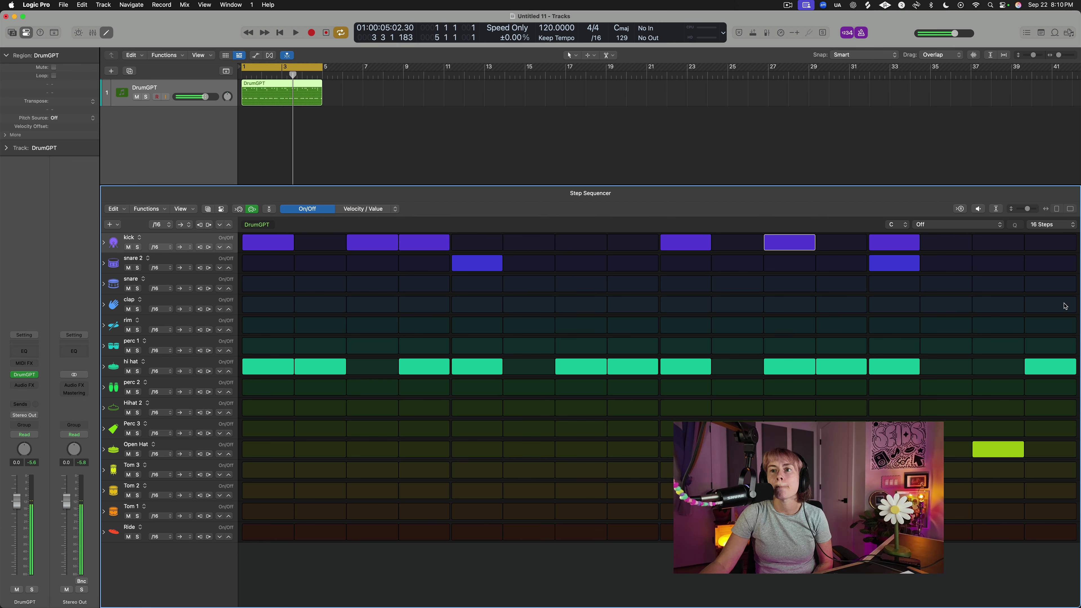
pyautogui.click(1060, 244)
pyautogui.click(297, 35)
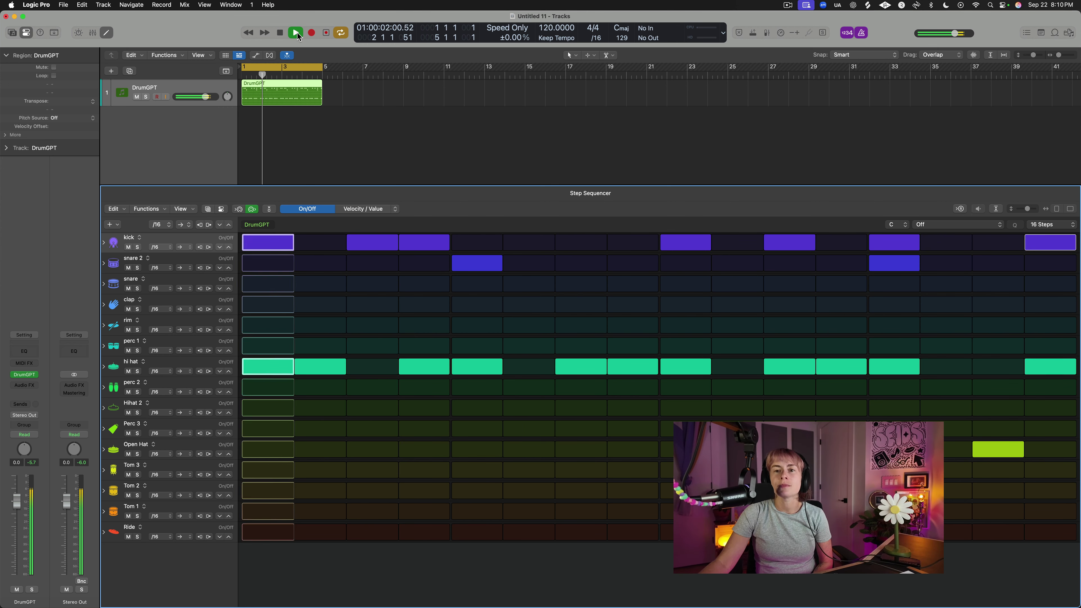
# Step: During playback, set the hi hat hits to odd steps 1 through 13, re-enter the Open Hat hit on step 15, and stop
pyautogui.click(318, 367)
pyautogui.click(412, 369)
pyautogui.click(372, 368)
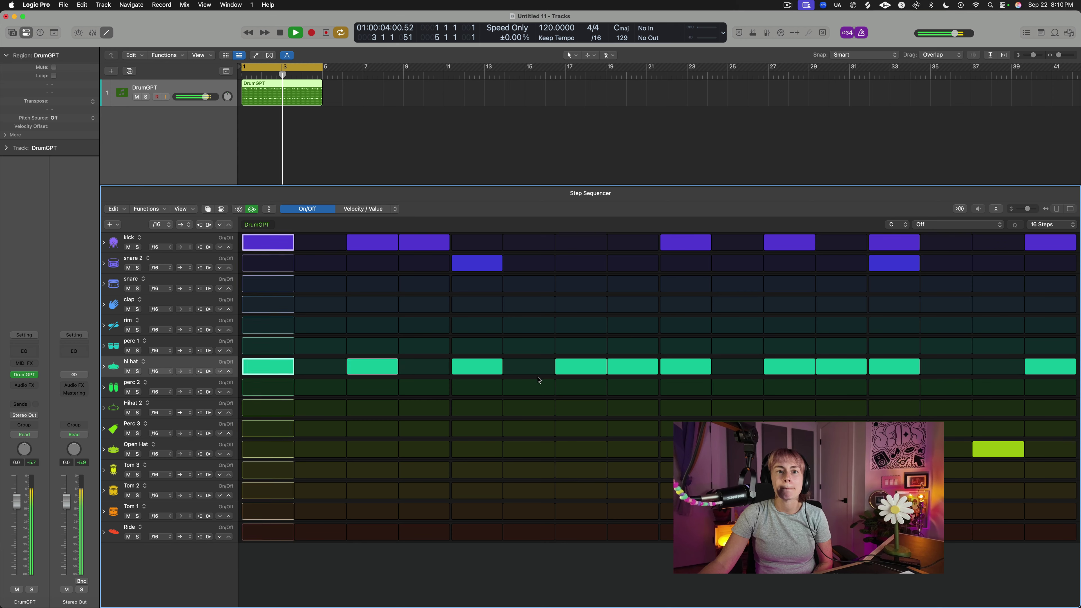
pyautogui.click(633, 367)
pyautogui.click(828, 370)
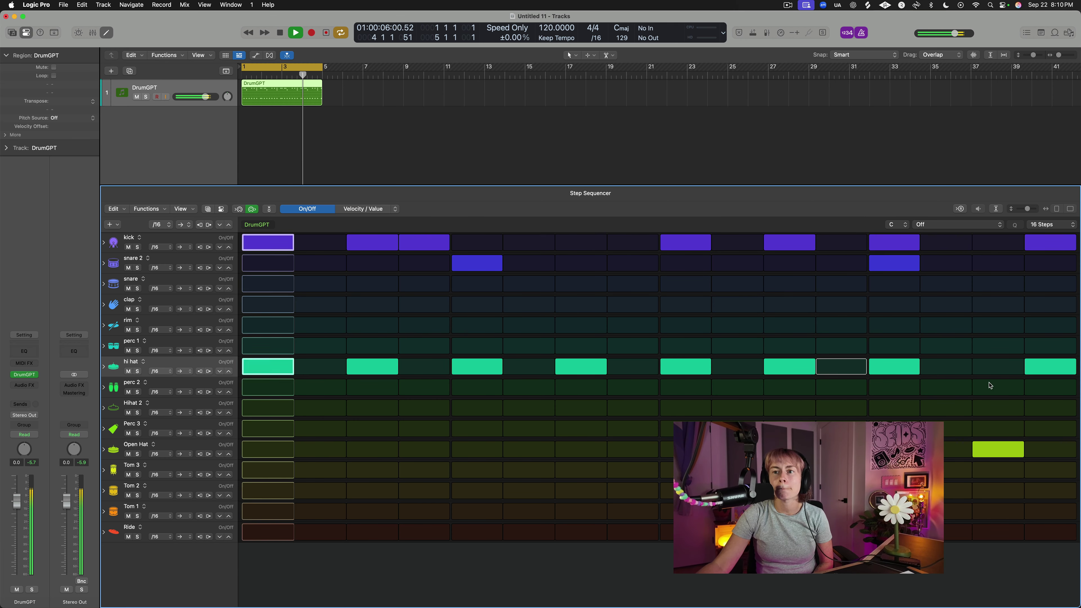
pyautogui.click(1050, 367)
pyautogui.click(998, 367)
pyautogui.click(1021, 448)
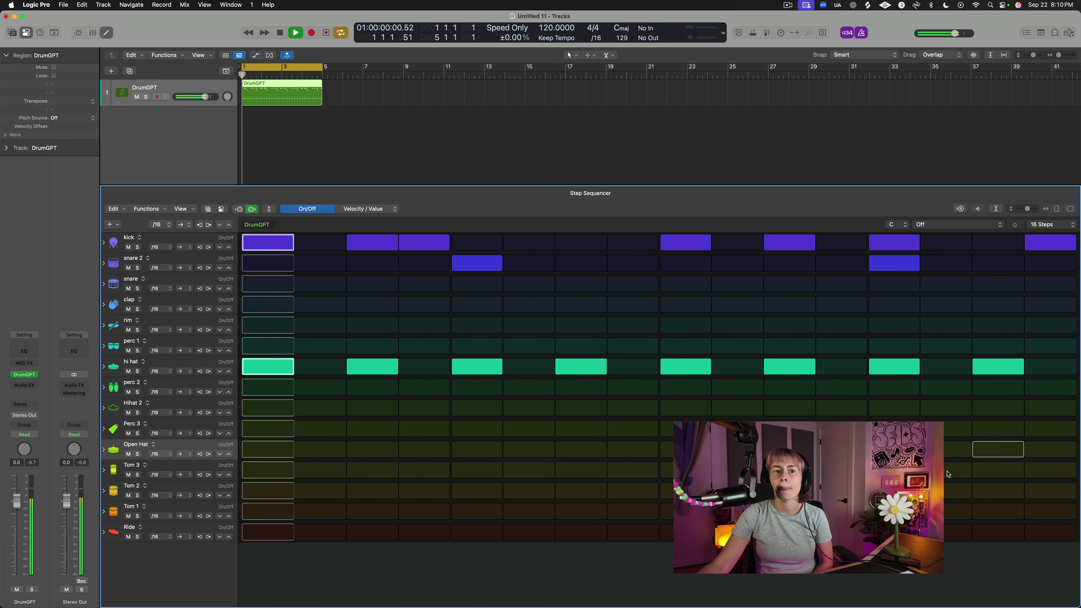
pyautogui.click(998, 367)
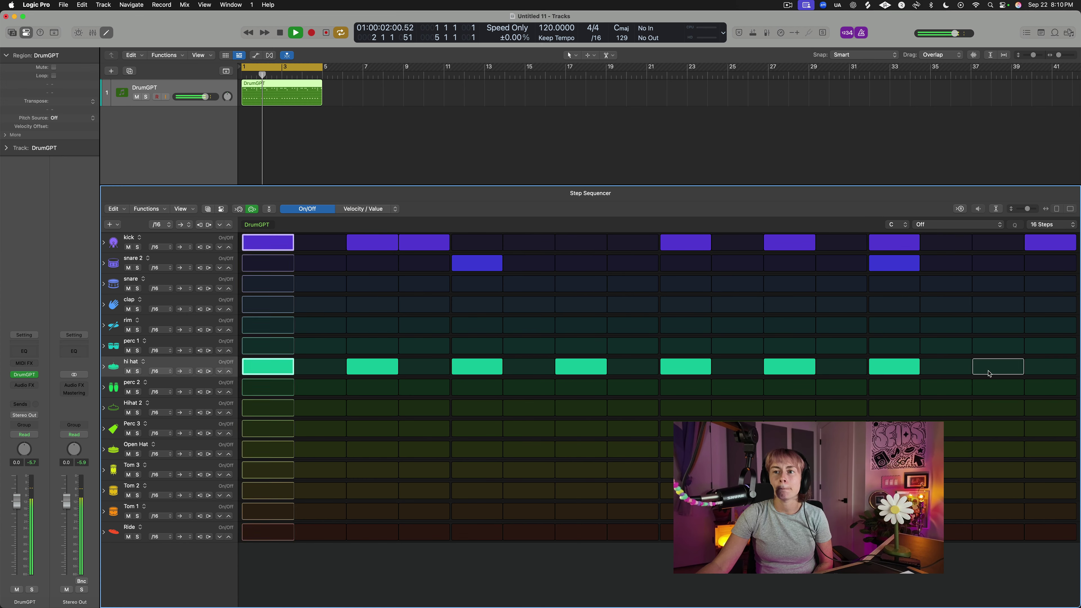
pyautogui.click(998, 449)
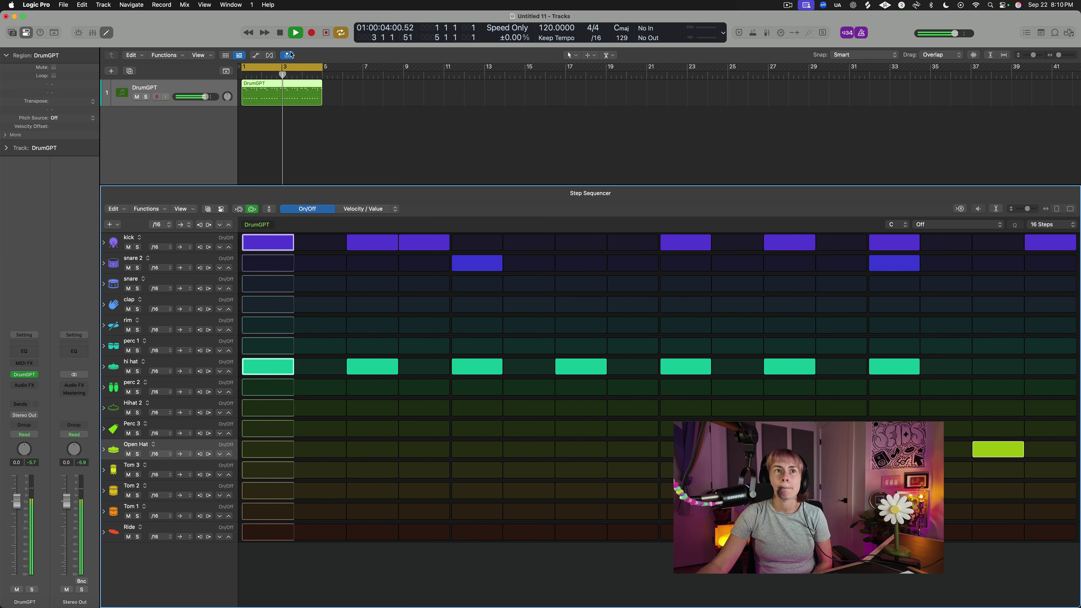
pyautogui.press('space')
# Step: Reduce the kick row to hits on steps 1 and 9 only
pyautogui.moveTo(369, 241); pyautogui.dragTo(424, 242)
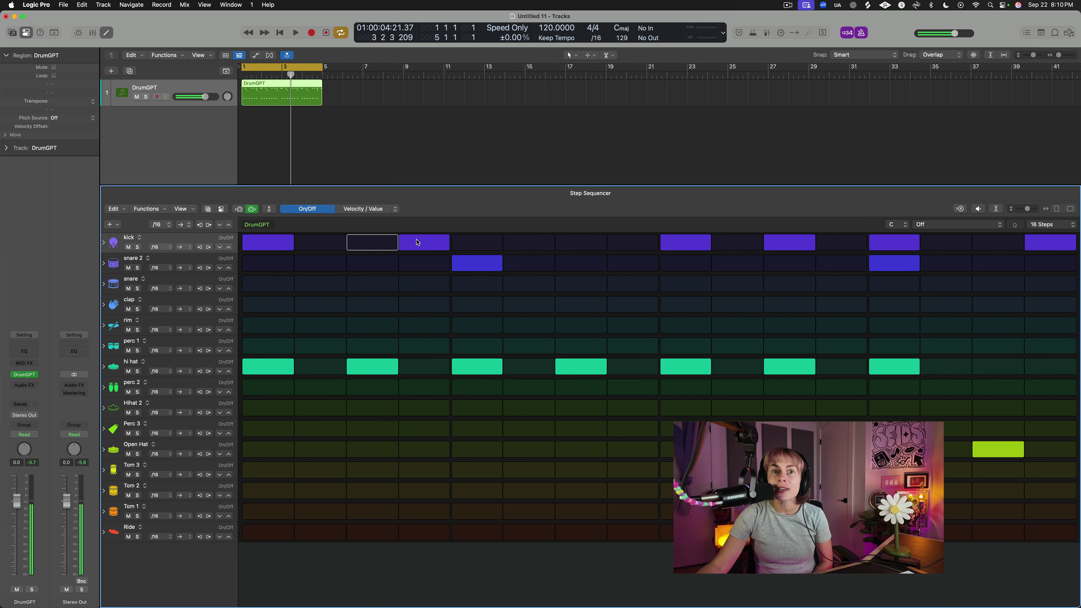
pyautogui.click(689, 247)
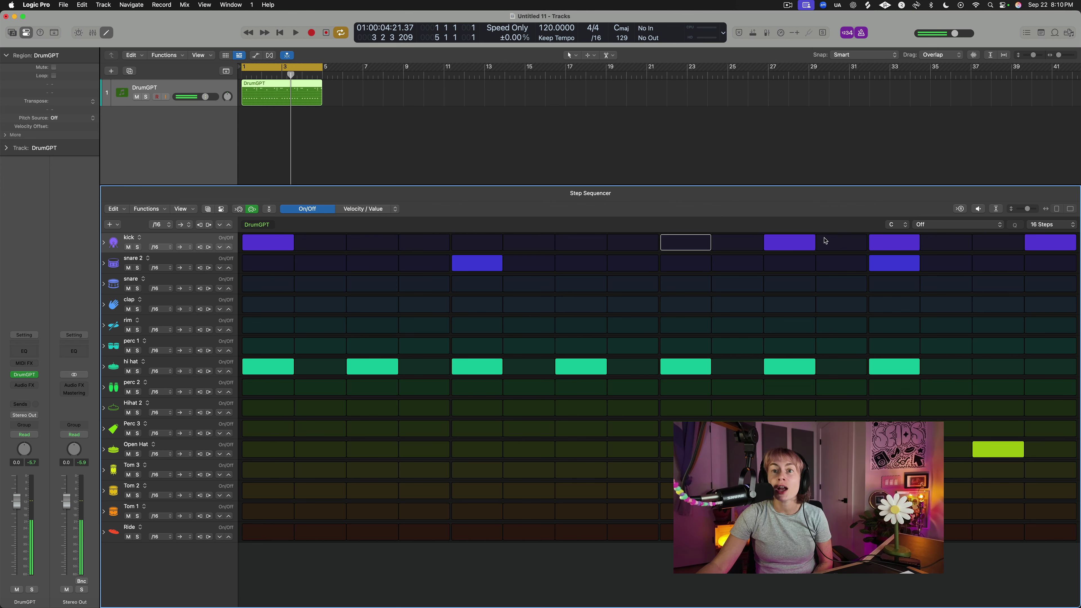
pyautogui.click(790, 242)
pyautogui.click(894, 242)
pyautogui.click(1034, 243)
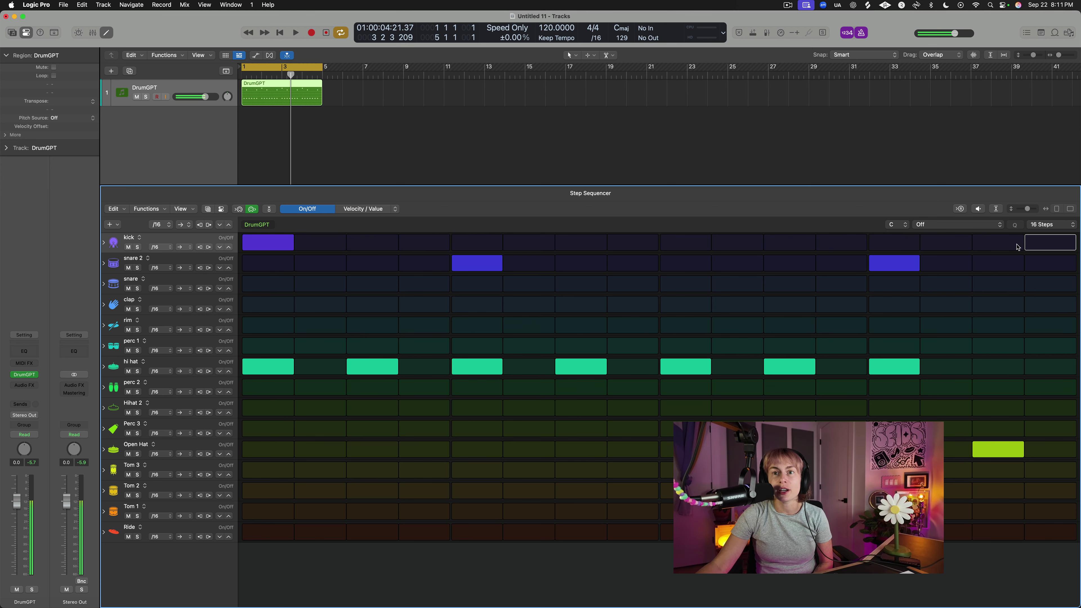
pyautogui.click(684, 244)
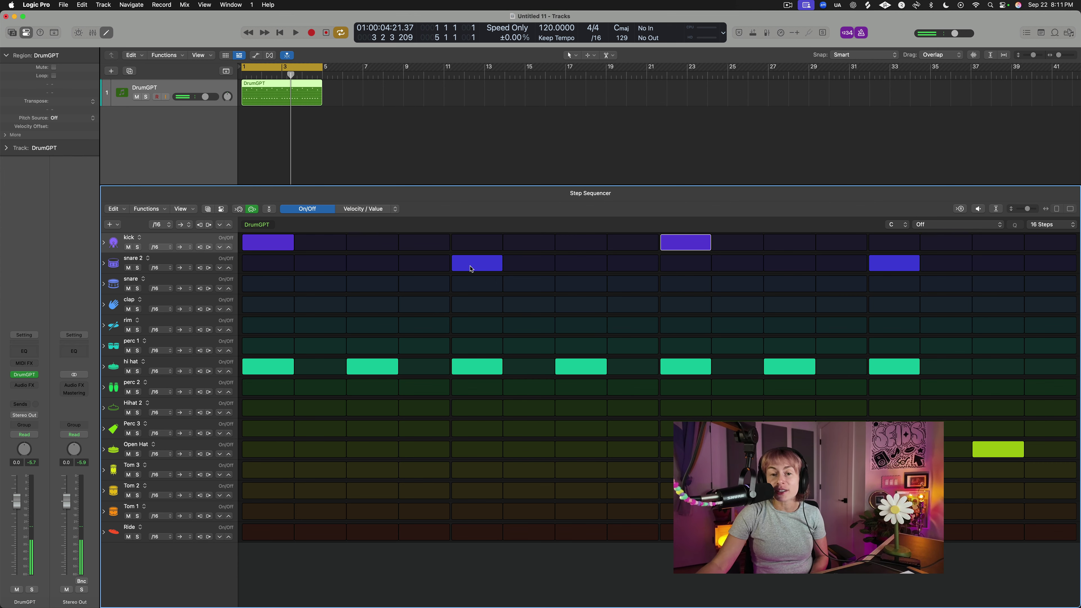
# Step: Add snare 2 hits on steps 7 and 16 and play back the pattern
pyautogui.click(581, 269)
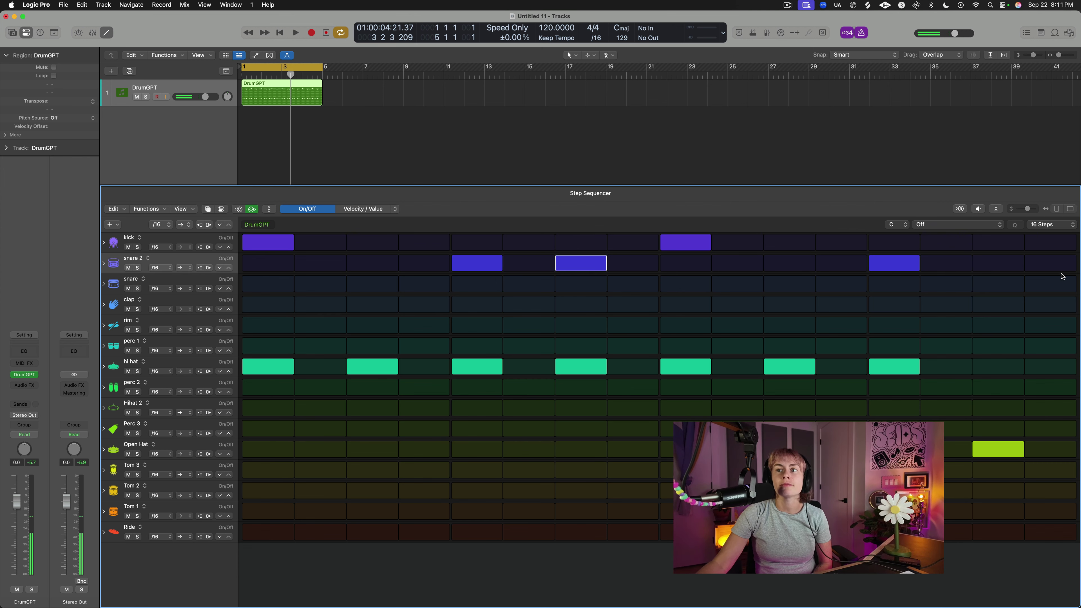
pyautogui.click(1057, 268)
pyautogui.click(295, 33)
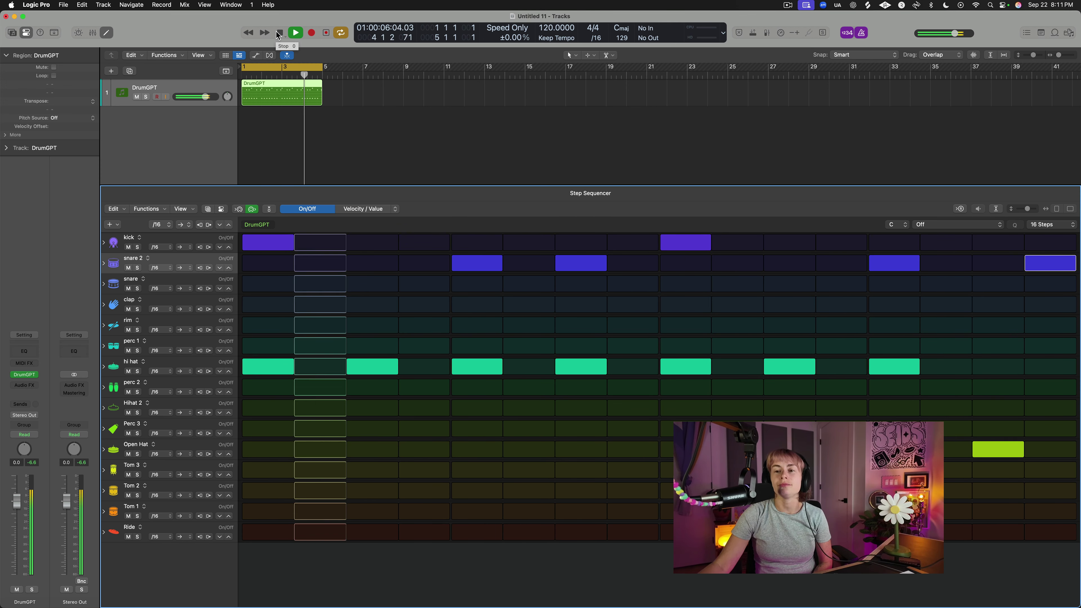
pyautogui.click(279, 33)
# Step: Program a half-time pattern with snare 2 only on step 9 and kicks on steps 1, 9, 15 and 16, and play it back
pyautogui.click(683, 245)
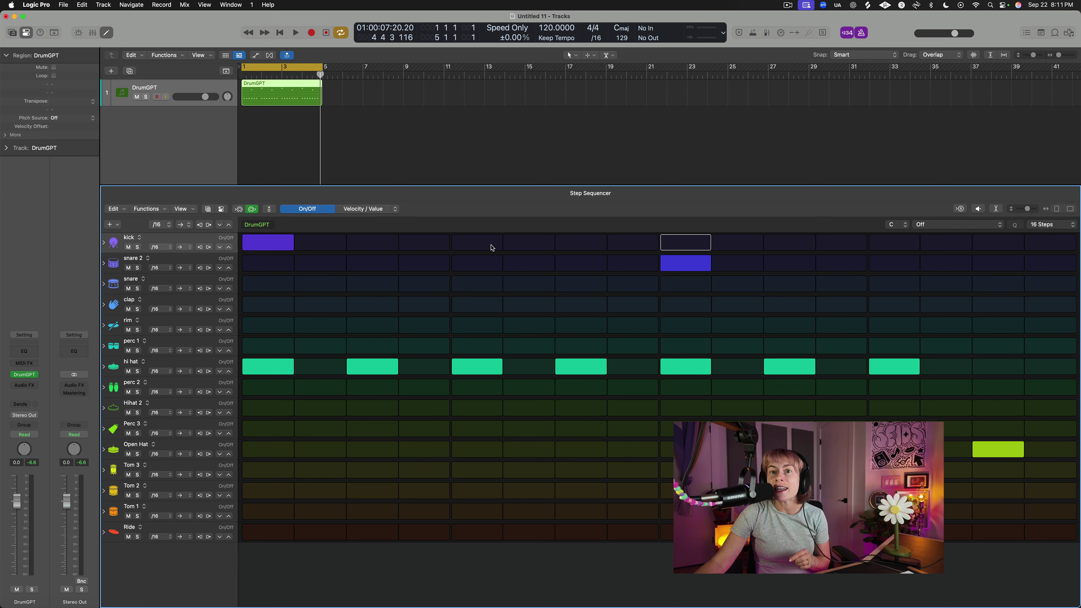
pyautogui.click(689, 245)
pyautogui.moveTo(1005, 246); pyautogui.dragTo(1041, 241)
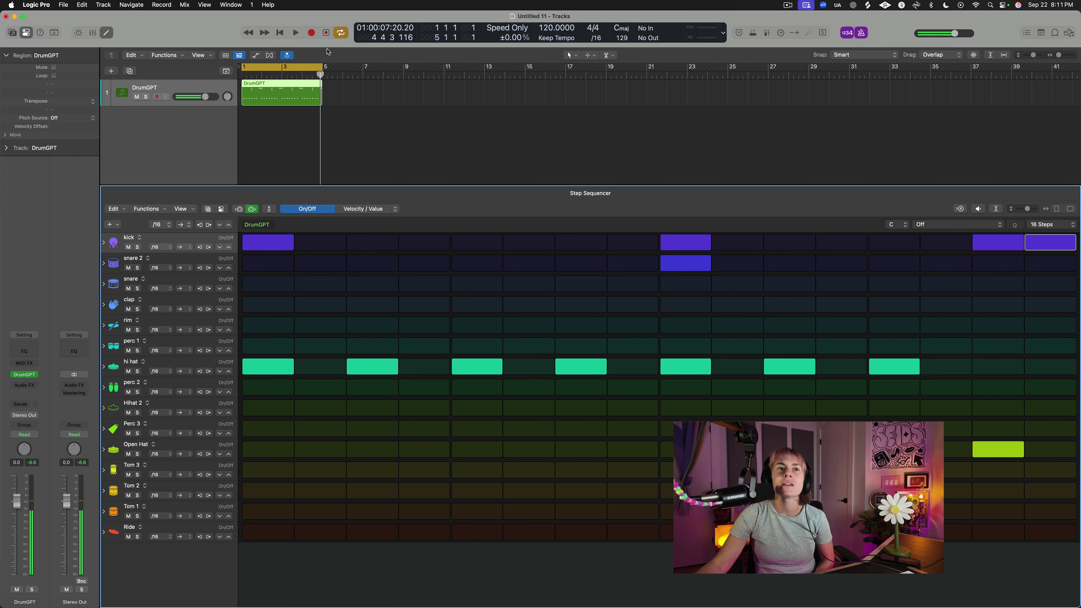
pyautogui.click(296, 33)
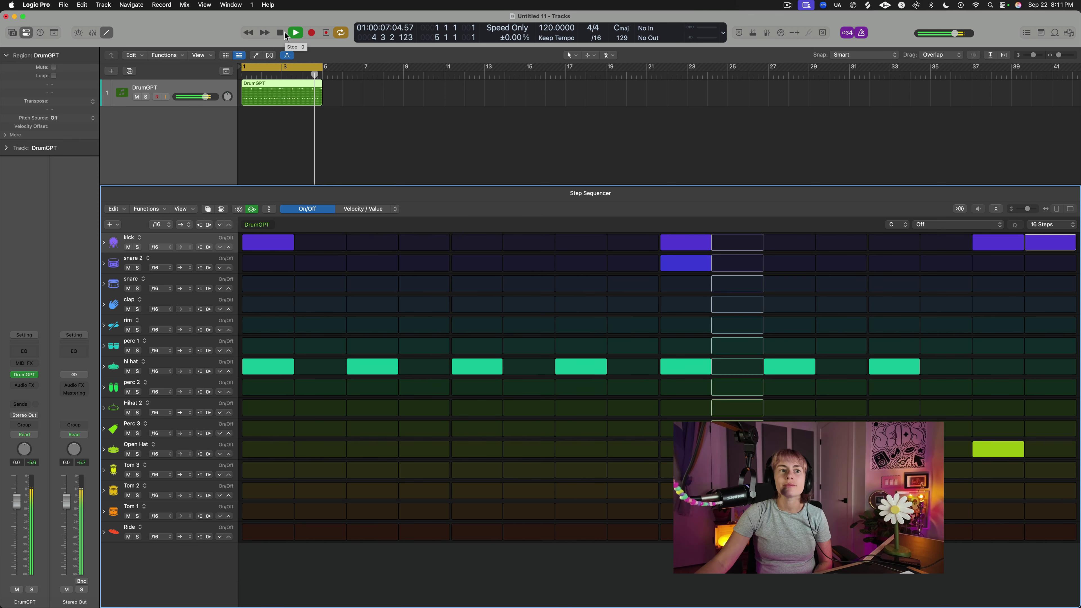
pyautogui.click(284, 33)
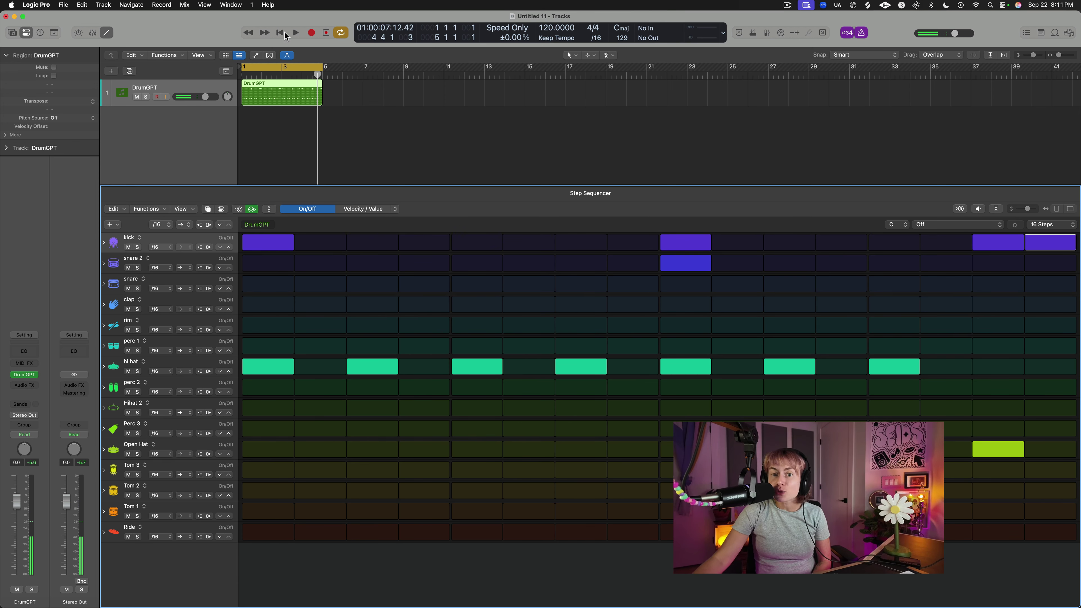
# Step: Add a Tom 1 hit and a perc 2 hit on step 16
pyautogui.click(1054, 495)
pyautogui.click(1051, 494)
pyautogui.click(1050, 513)
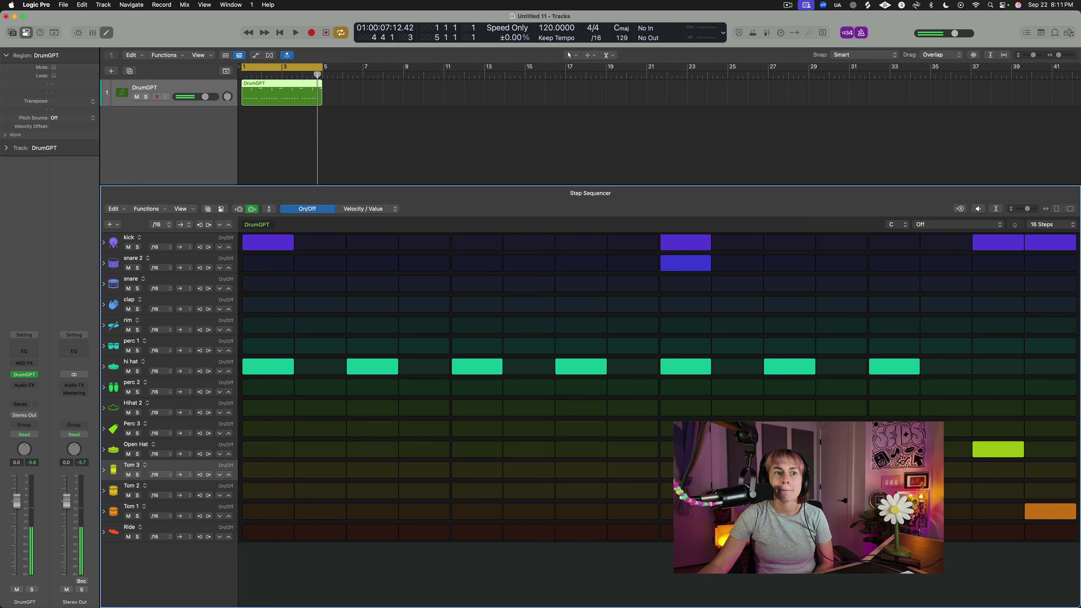
pyautogui.click(1053, 388)
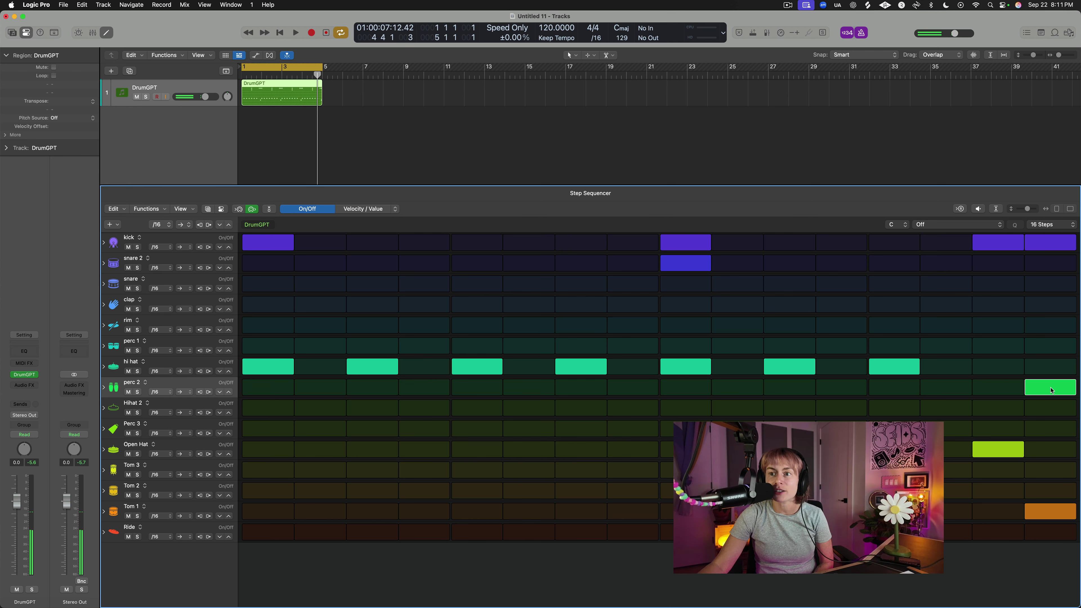
# Step: Remove the kick hits on steps 9, 15 and 16 and add a kick hit on step 5
pyautogui.click(996, 242)
pyautogui.click(1050, 242)
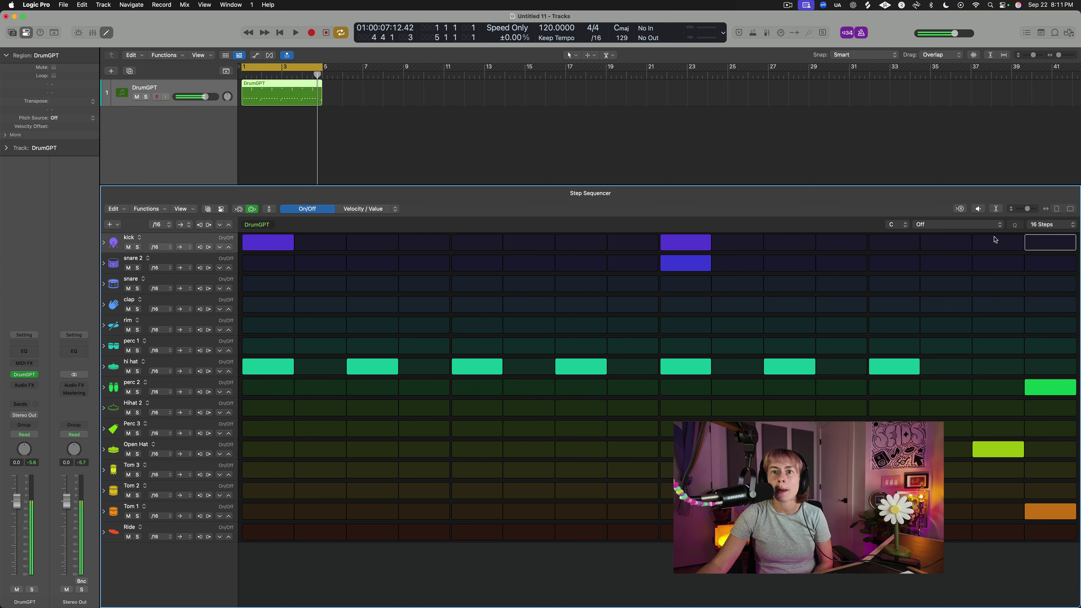
pyautogui.click(667, 248)
pyautogui.click(496, 243)
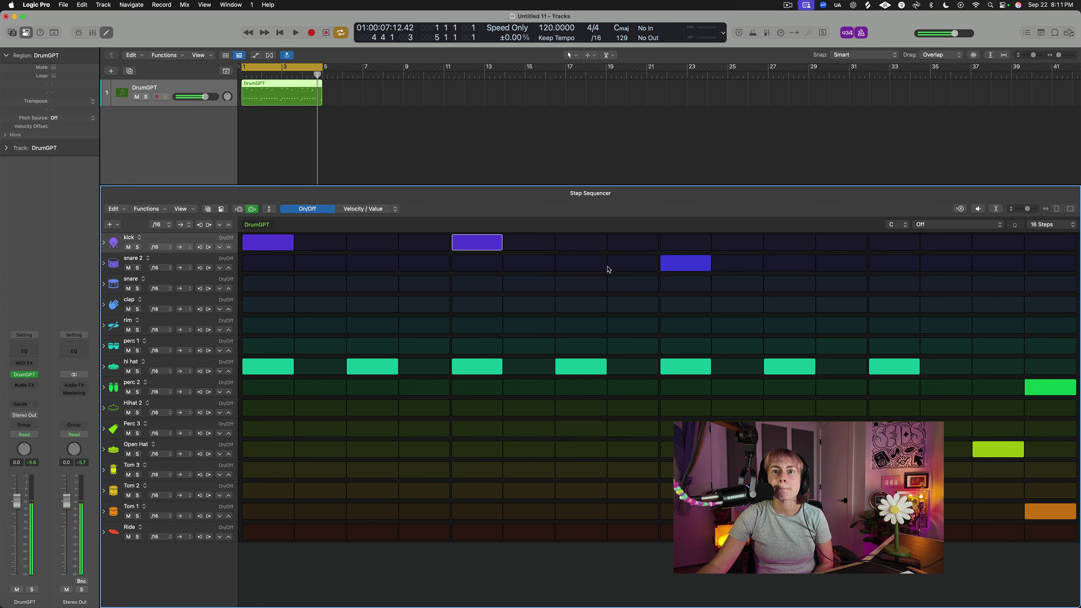
# Step: Add kick hits on steps 9 and 13, and replace the snare 2 hit on step 9 with hits on steps 5 and 13
pyautogui.click(888, 246)
pyautogui.click(680, 242)
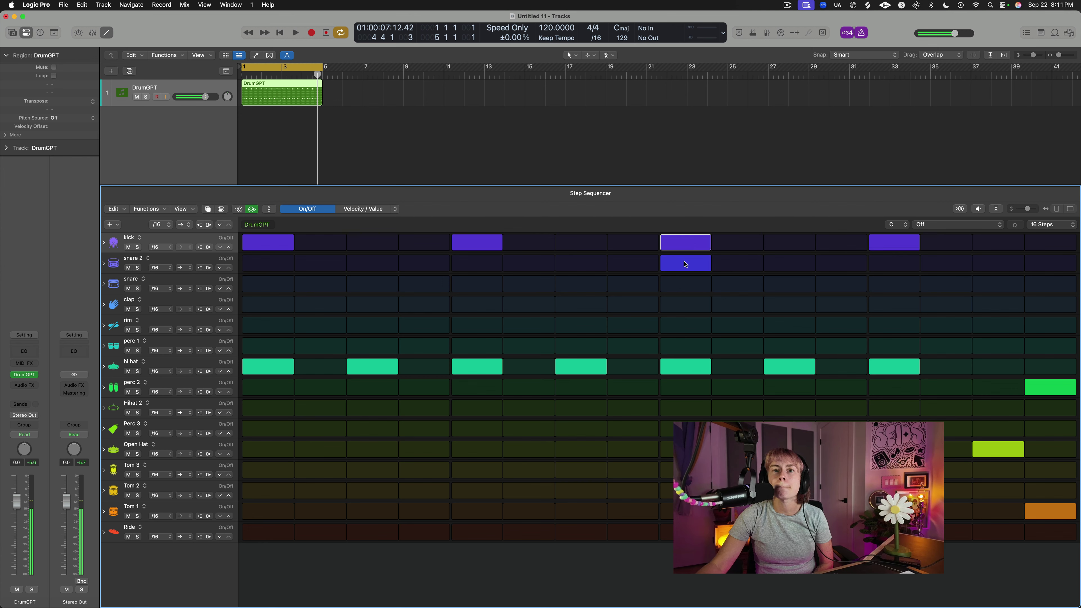
pyautogui.click(685, 263)
pyautogui.click(465, 265)
pyautogui.click(891, 261)
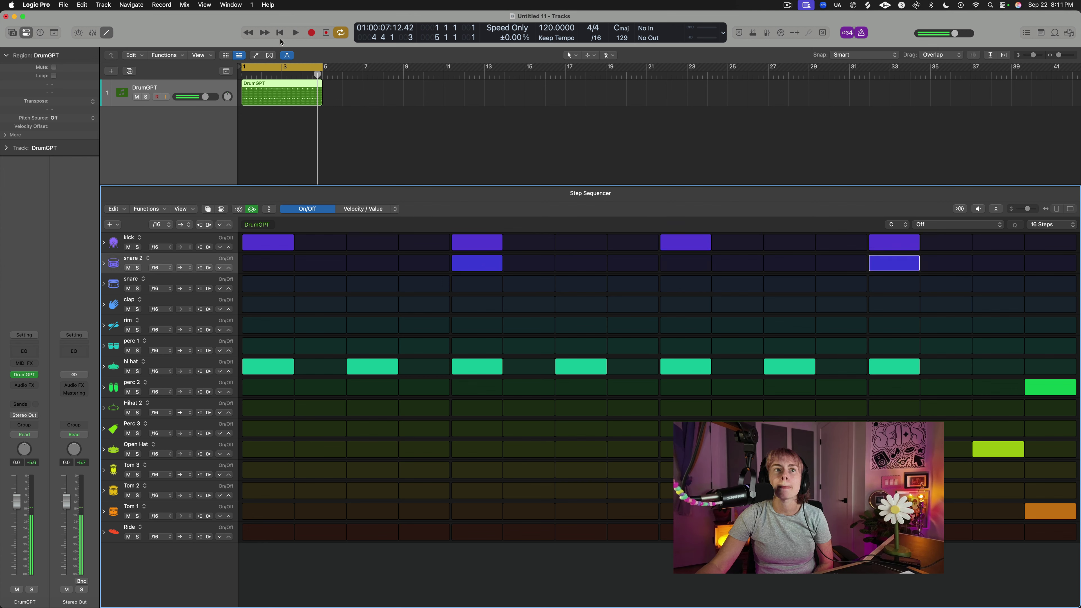
# Step: Play back the pattern while adding Tom 3 hits on steps 14 and 16
pyautogui.click(296, 32)
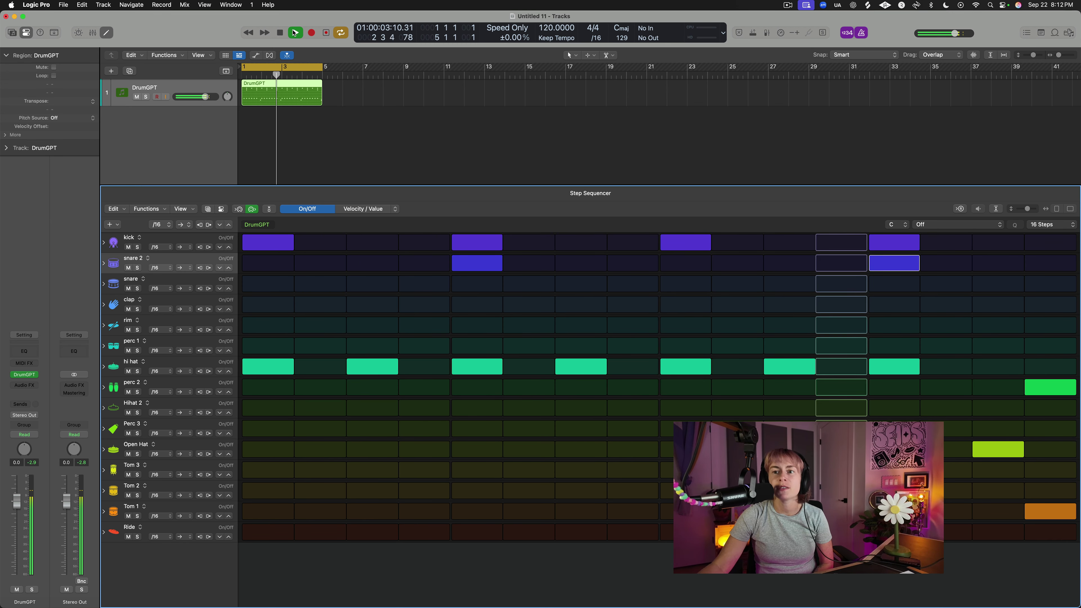
pyautogui.click(956, 470)
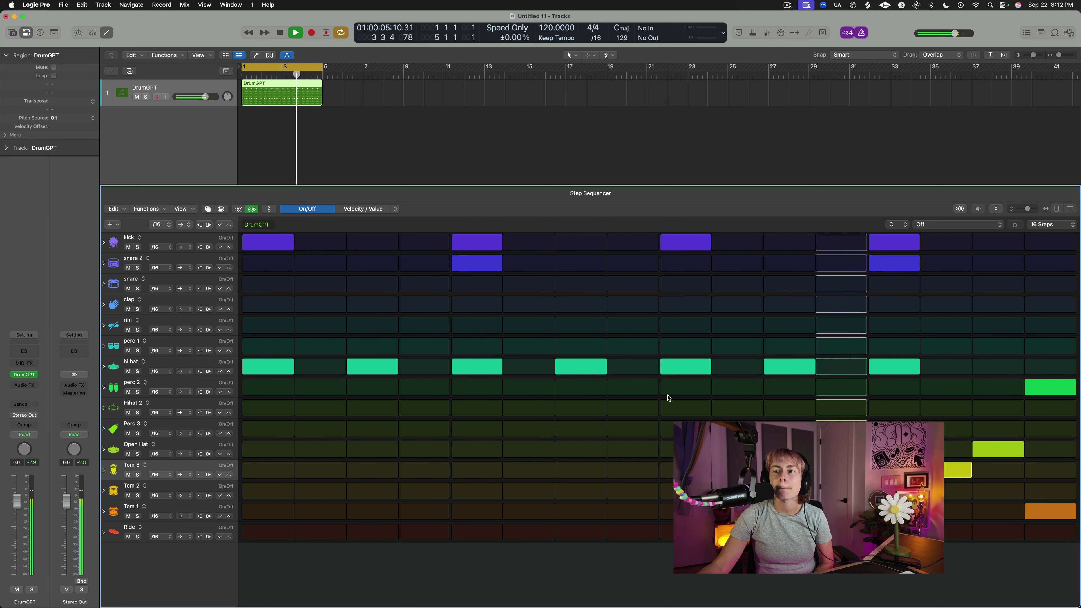
pyautogui.click(1035, 473)
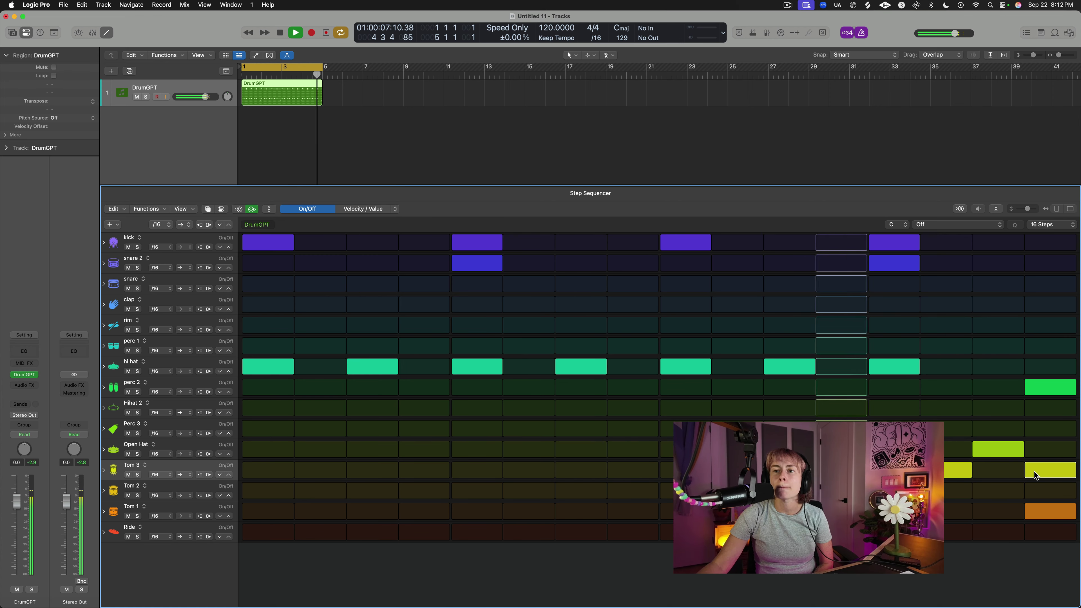
pyautogui.click(280, 34)
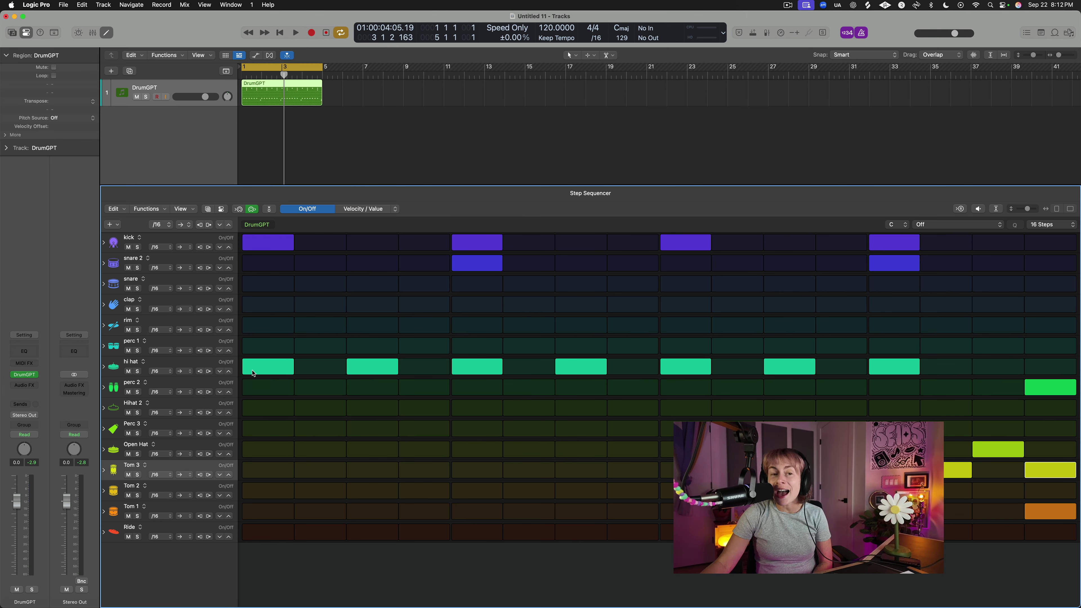
# Step: Remove the hi hat hits on steps 1, 3, 5 and 7 and add hits on steps 2, 4 and 6
pyautogui.moveTo(253, 373); pyautogui.dragTo(375, 370)
pyautogui.click(338, 372)
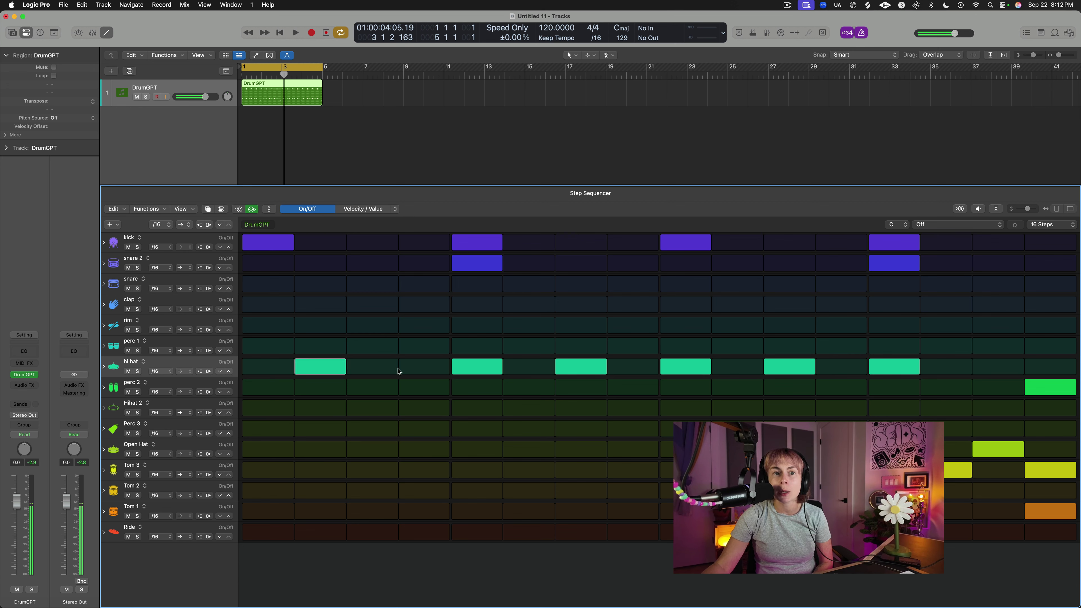
pyautogui.click(385, 368)
pyautogui.click(378, 372)
pyautogui.click(419, 367)
pyautogui.click(477, 368)
pyautogui.click(537, 367)
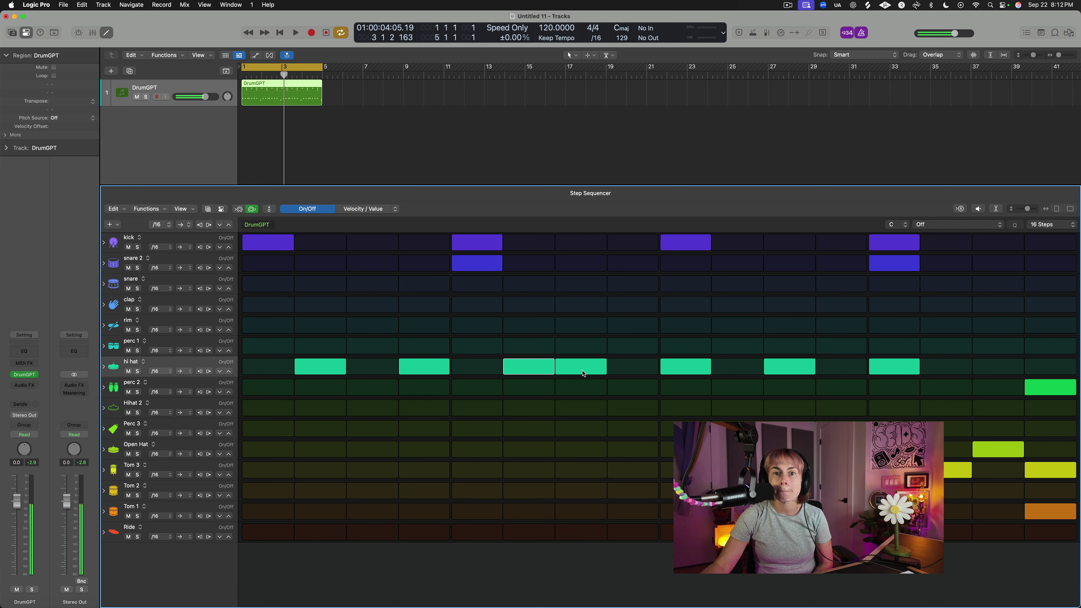
pyautogui.click(583, 372)
# Step: Replace the hi hat hits on steps 9, 11 and 13 with hits on steps 8, 10, 12, 14 and 16, and play the pattern
pyautogui.click(895, 368)
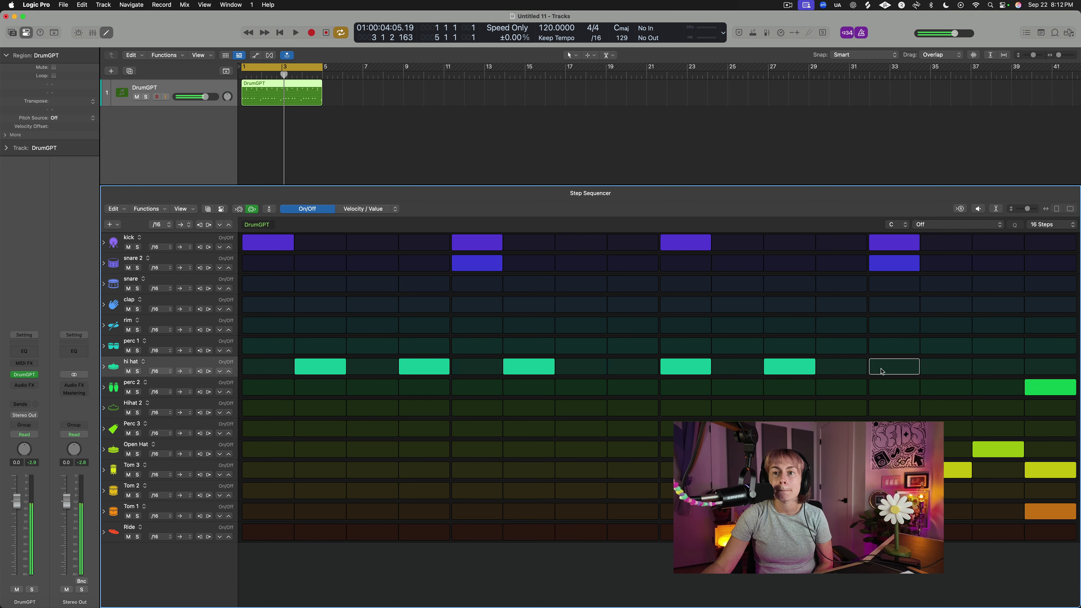
pyautogui.click(789, 369)
pyautogui.click(696, 372)
pyautogui.click(738, 367)
pyautogui.click(834, 367)
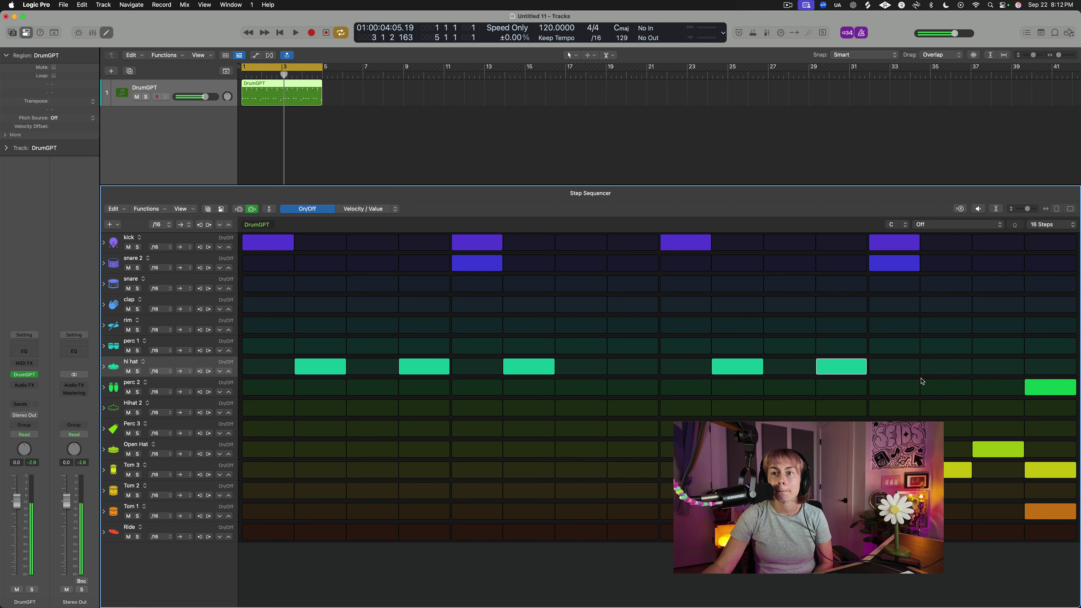
pyautogui.click(948, 374)
pyautogui.click(1057, 367)
pyautogui.click(631, 366)
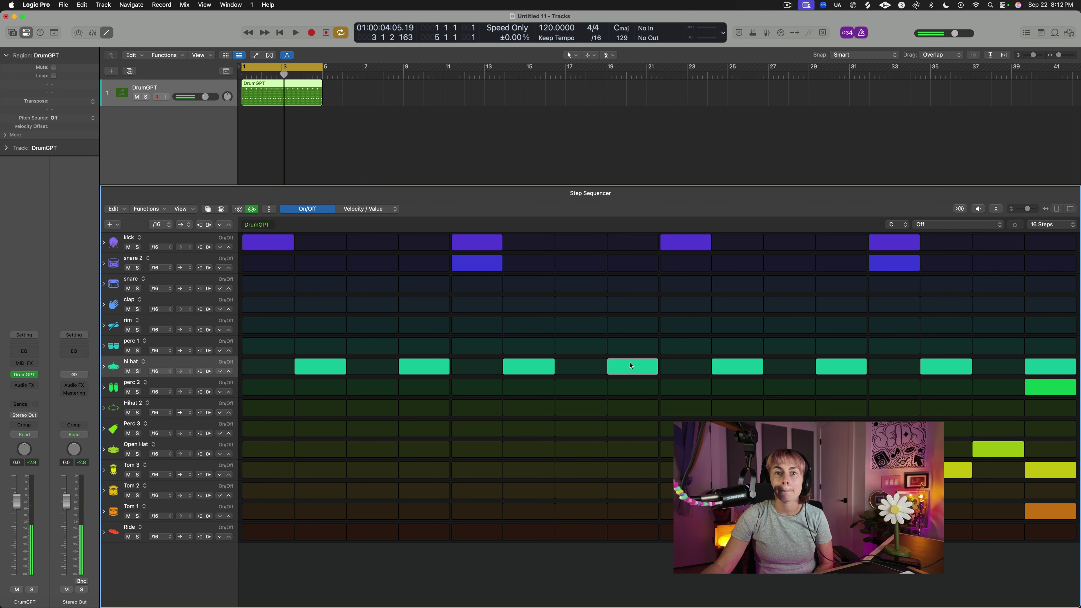
pyautogui.click(295, 34)
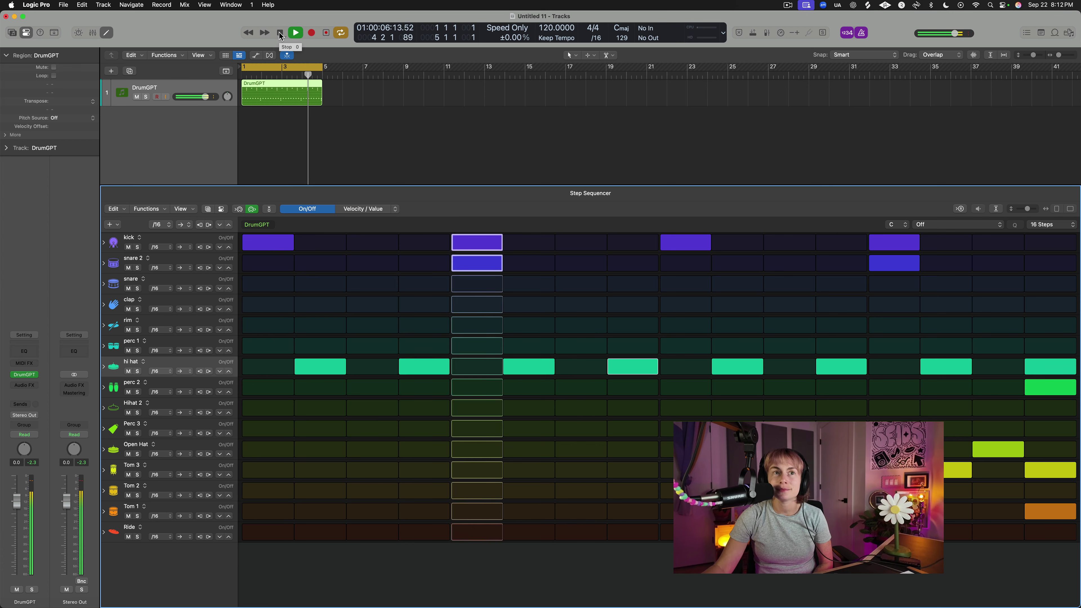
pyautogui.click(279, 33)
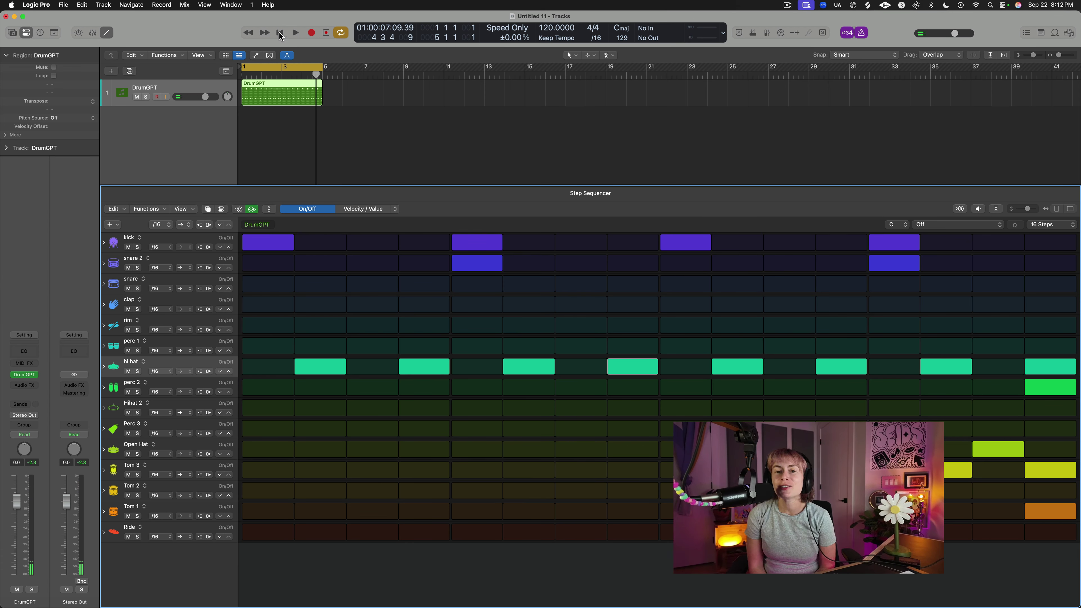
# Step: Add hi hat hits on steps 1, 5, 11 and 15, keeping the snare 2 hit on step 5
pyautogui.click(476, 263)
pyautogui.click(268, 367)
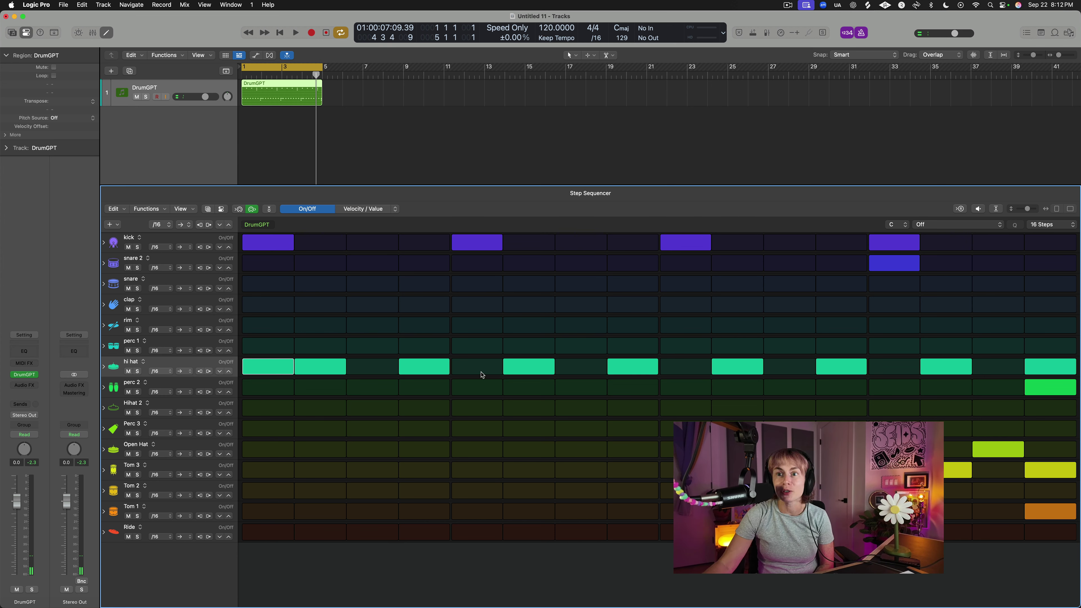
pyautogui.click(482, 373)
pyautogui.click(789, 368)
pyautogui.click(1015, 373)
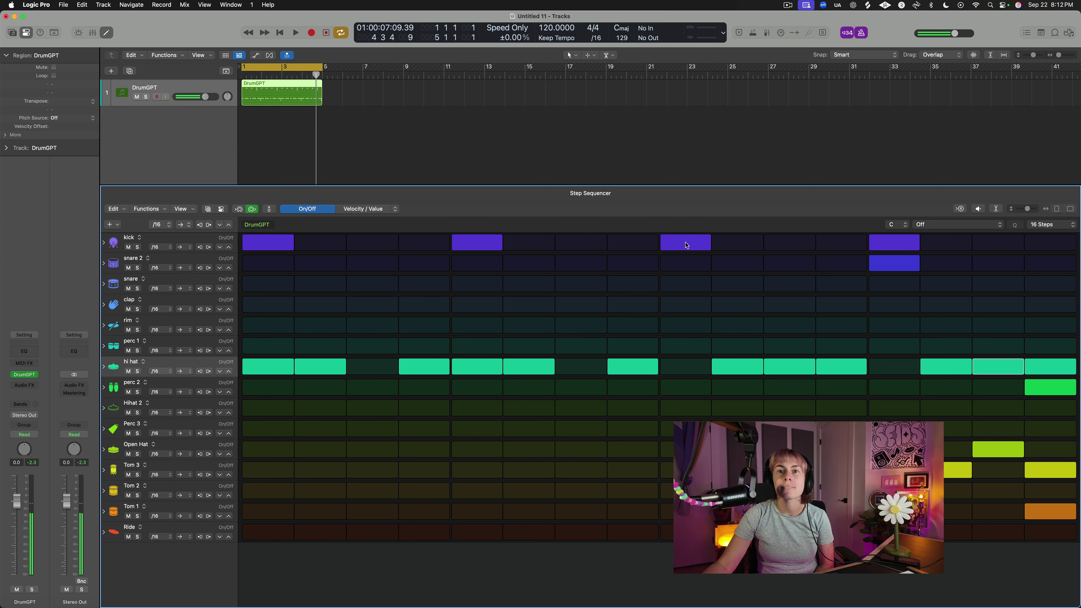
pyautogui.click(479, 259)
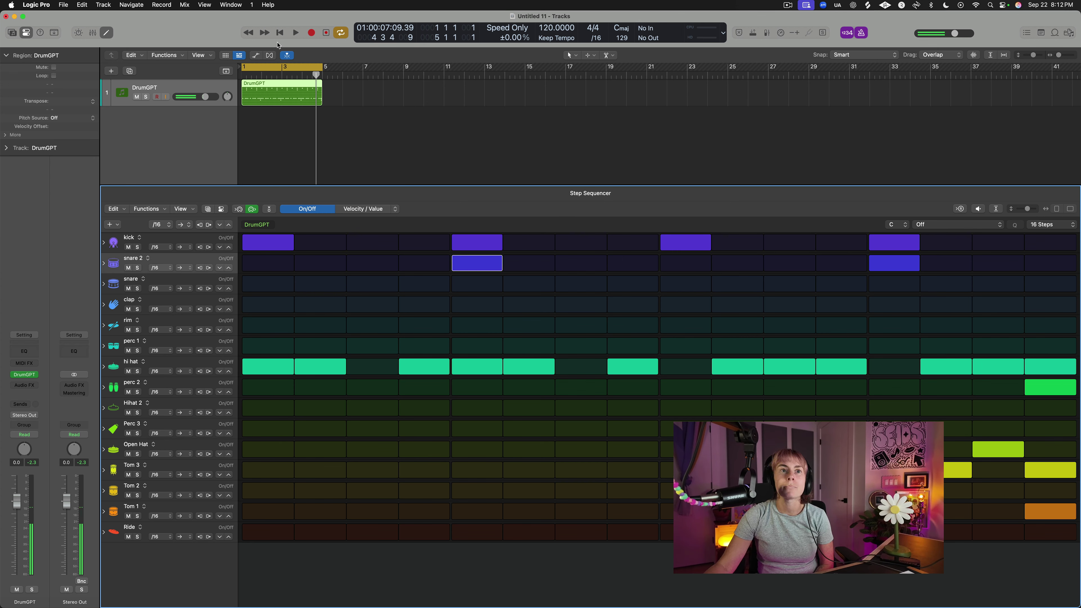